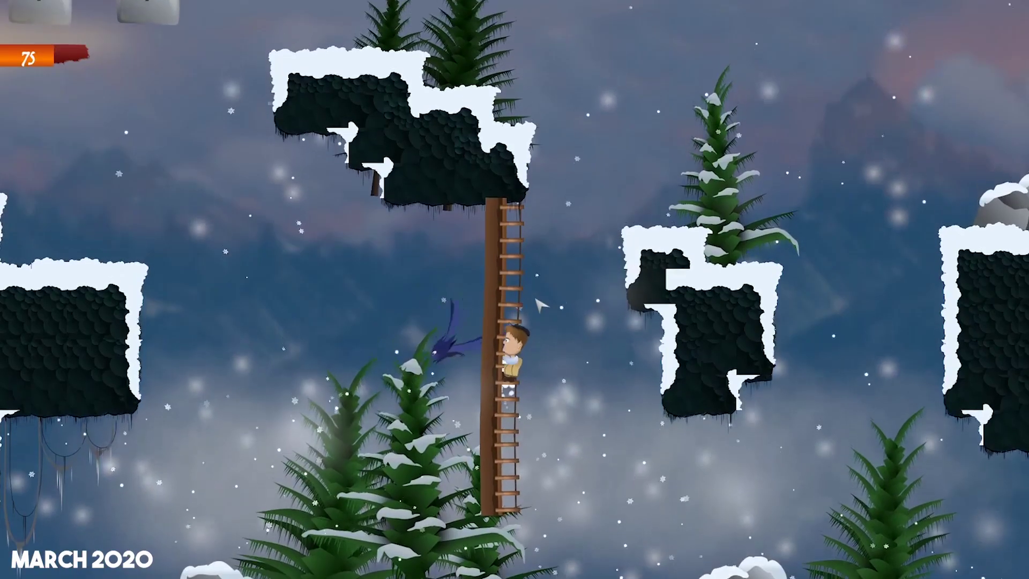
key(space)
key(d)
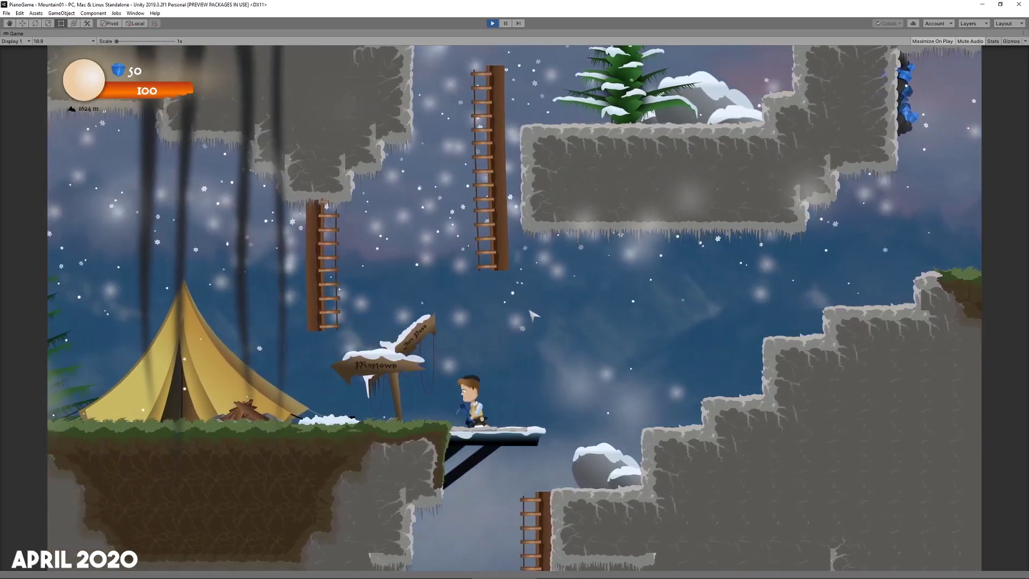
key(a)
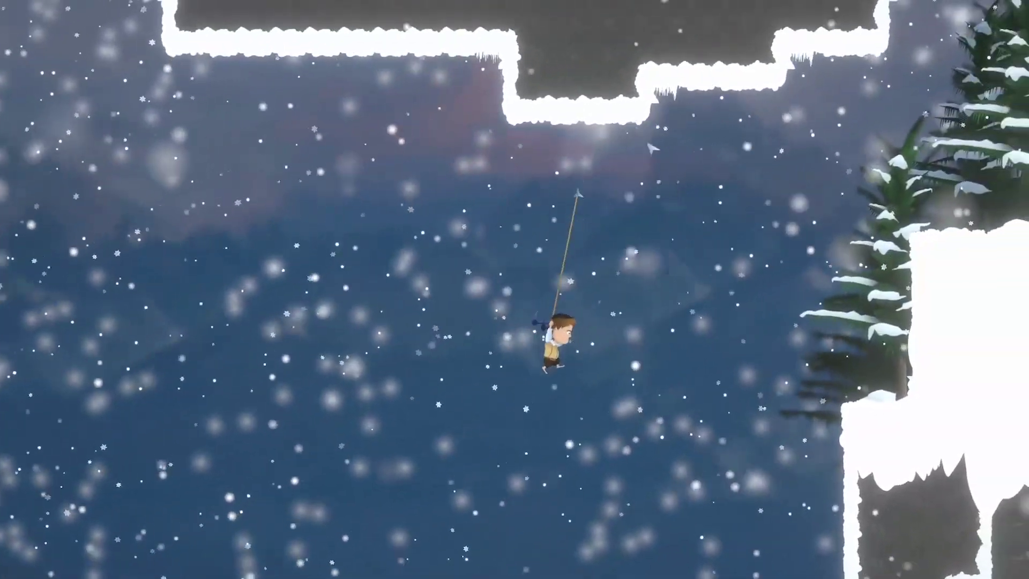
click(649, 351)
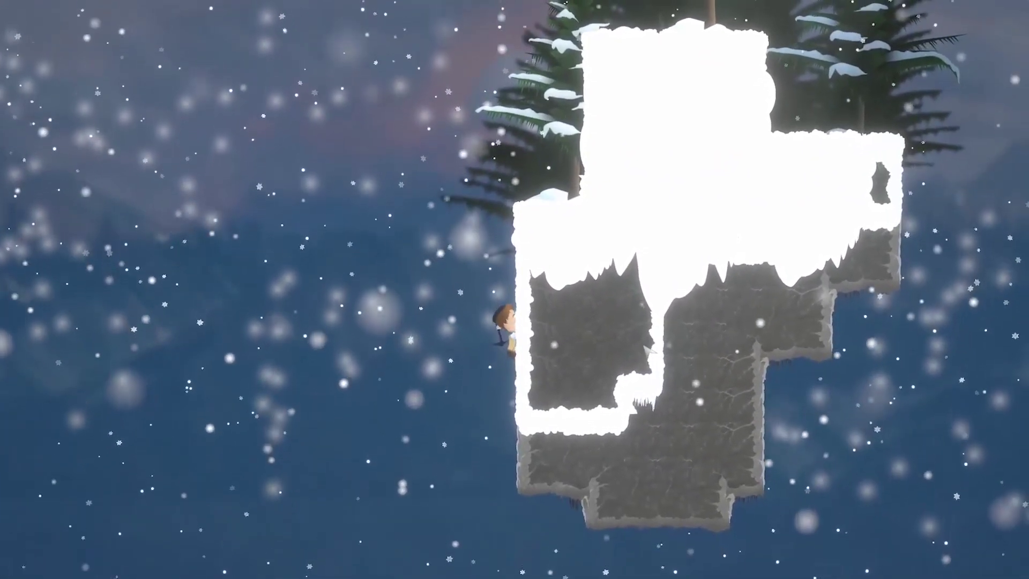
key(space)
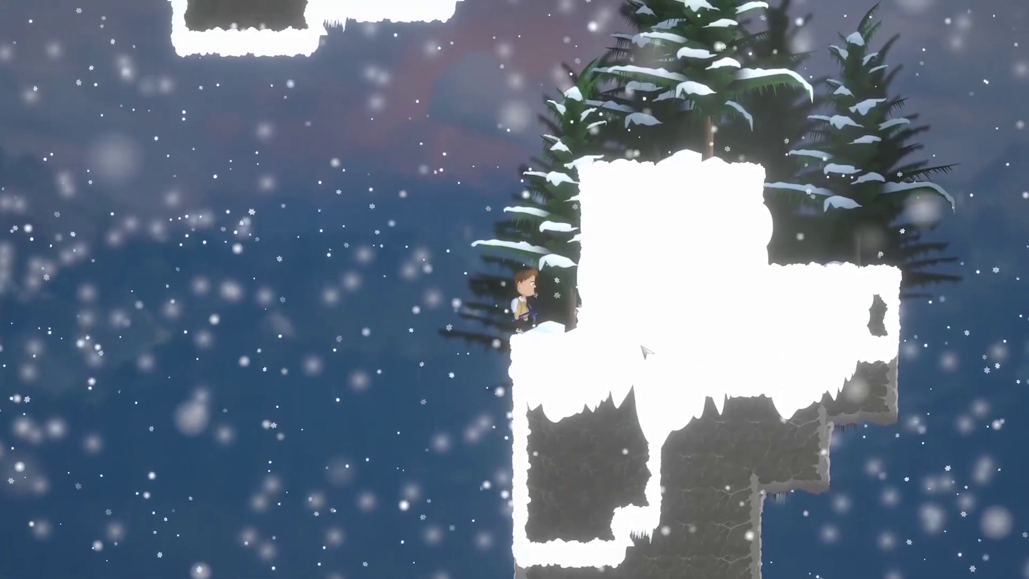
key(space)
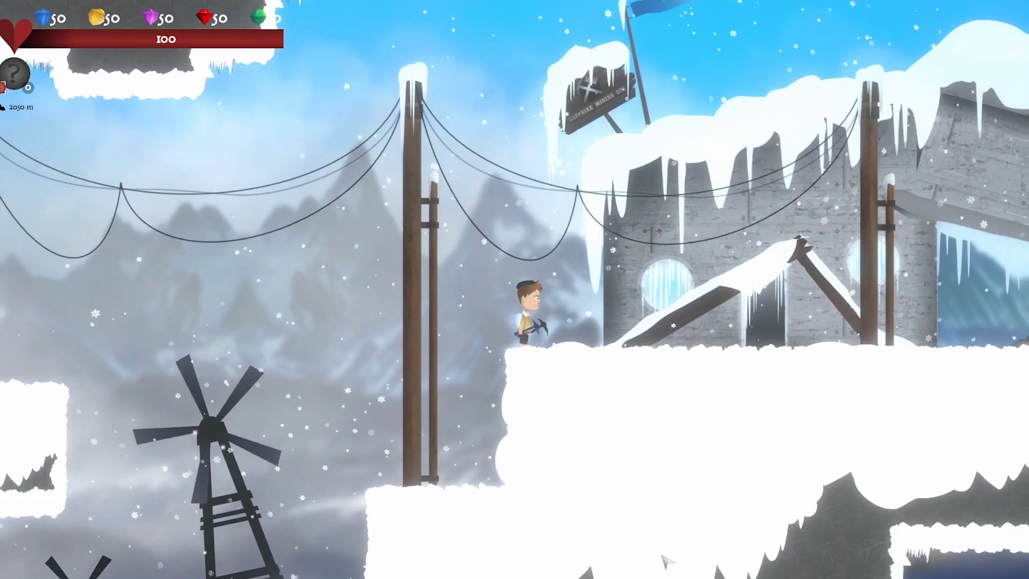
key(Right)
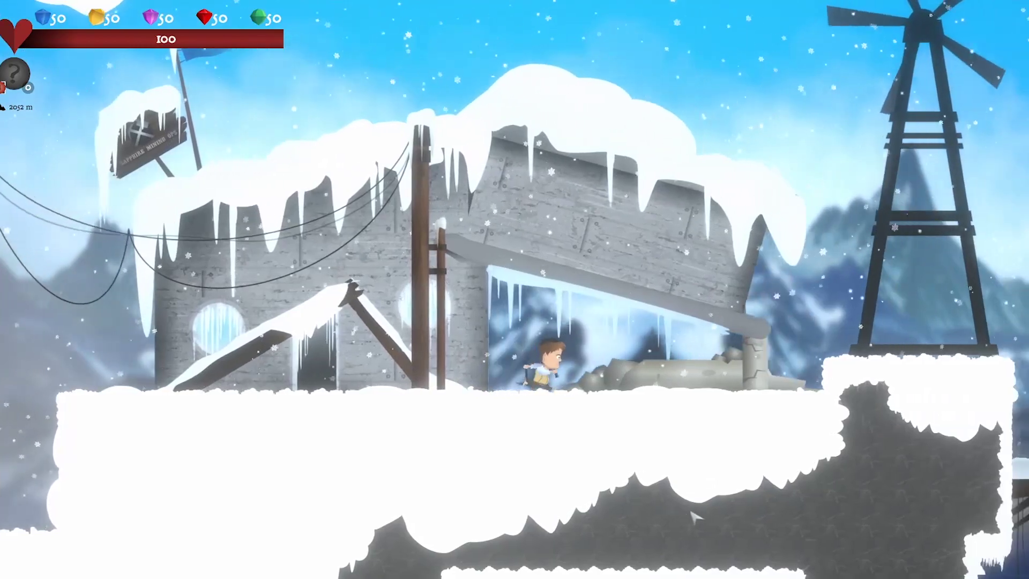
key(space)
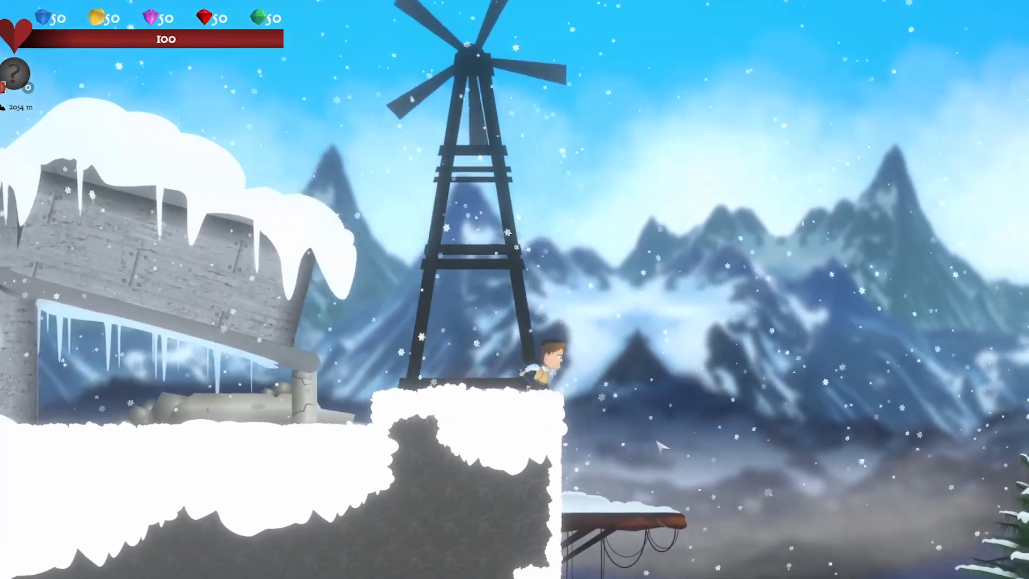
key(Right)
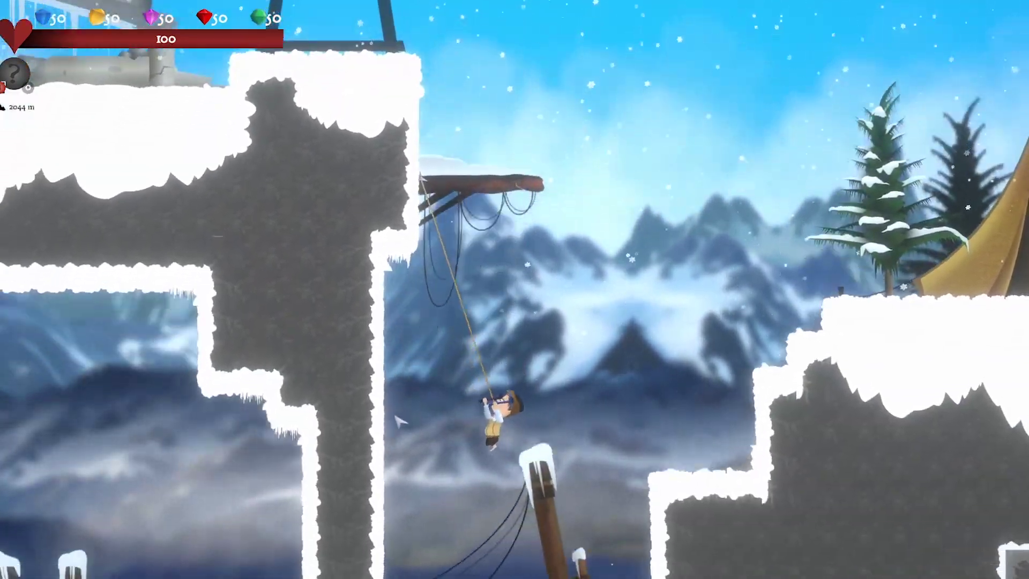
key(Down)
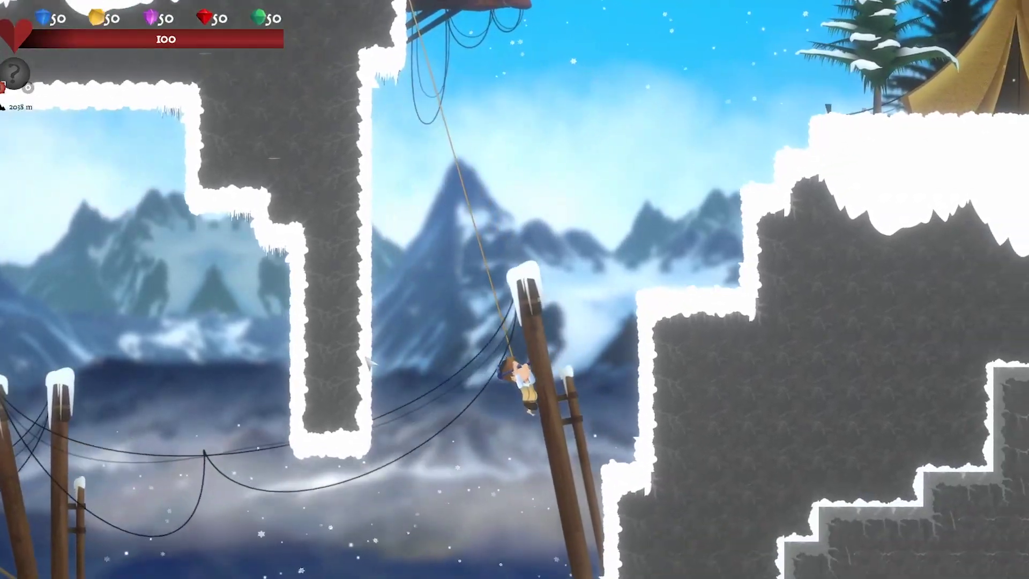
click(374, 362)
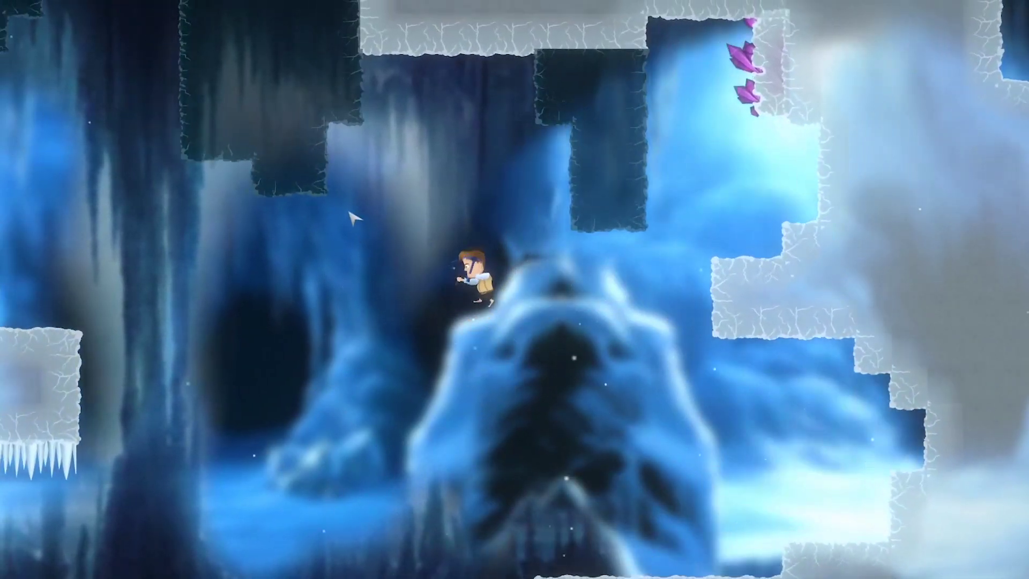
click(404, 203)
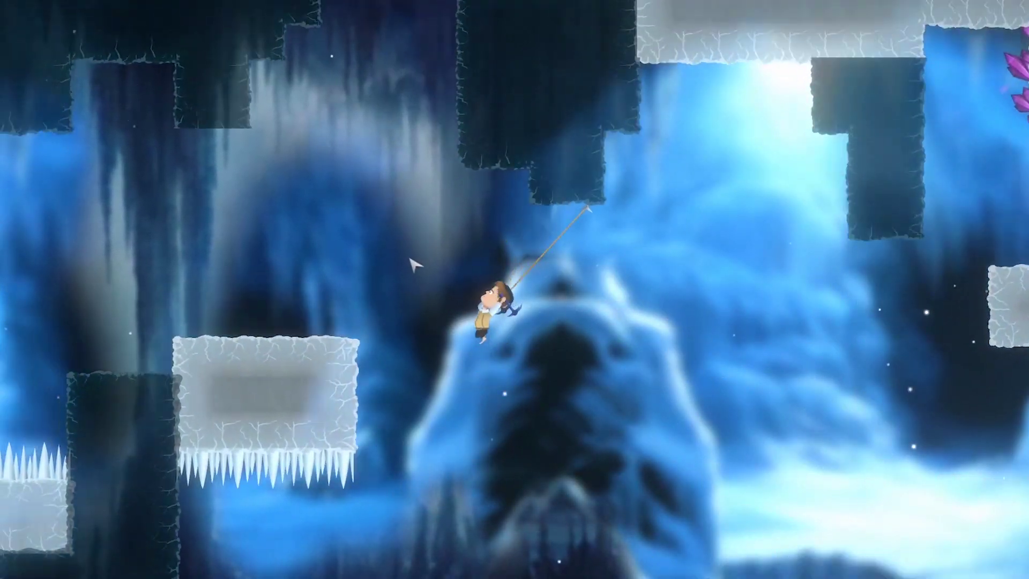
key(d)
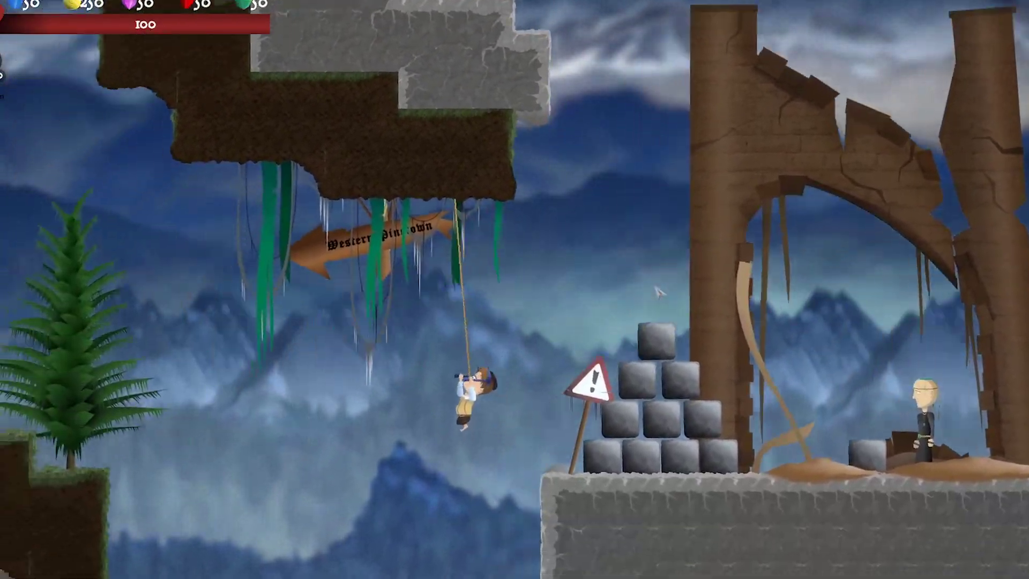
key(d)
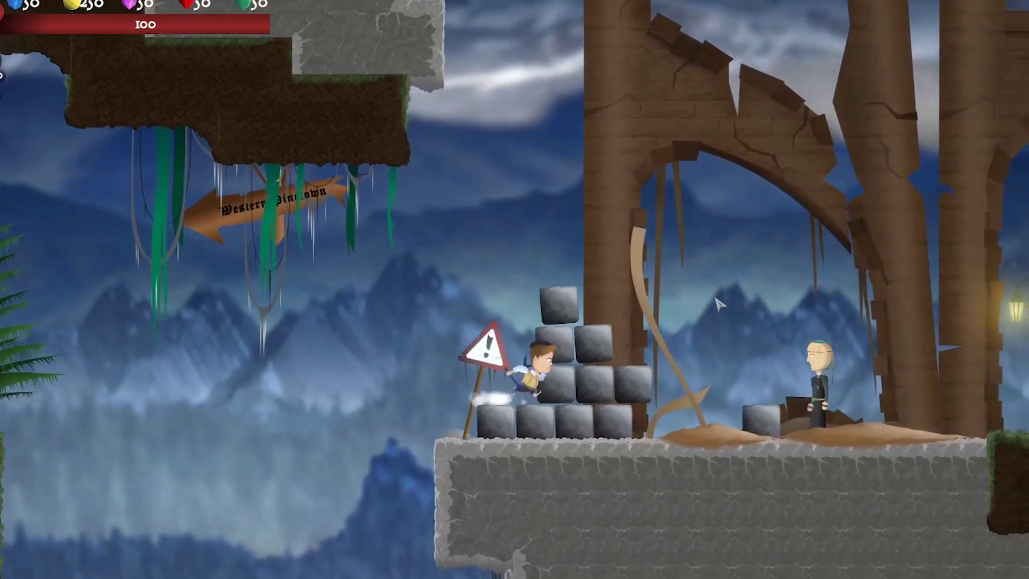
key(d)
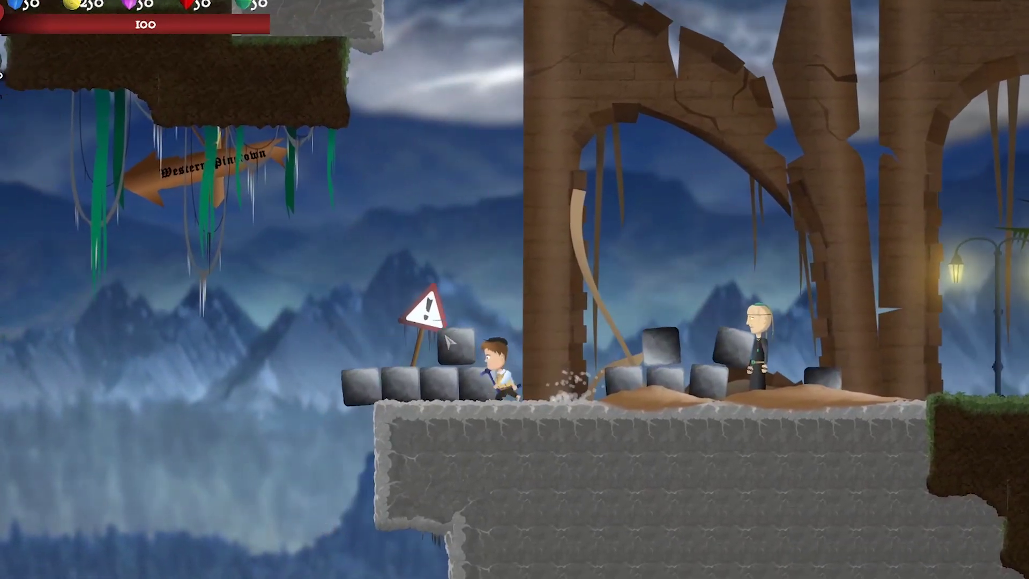
key(space)
click(475, 313)
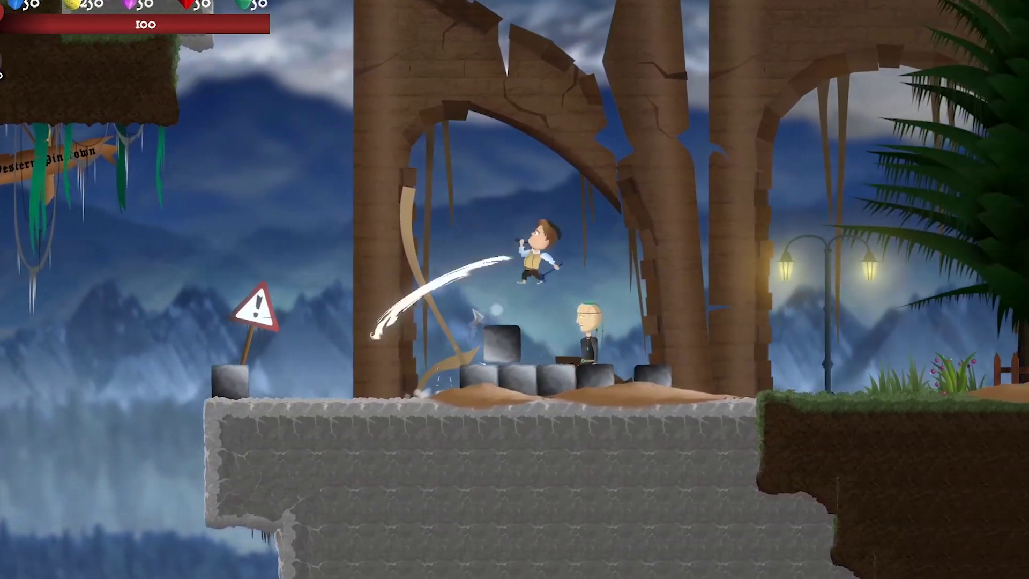
key(a)
key(space)
right_click(369, 107)
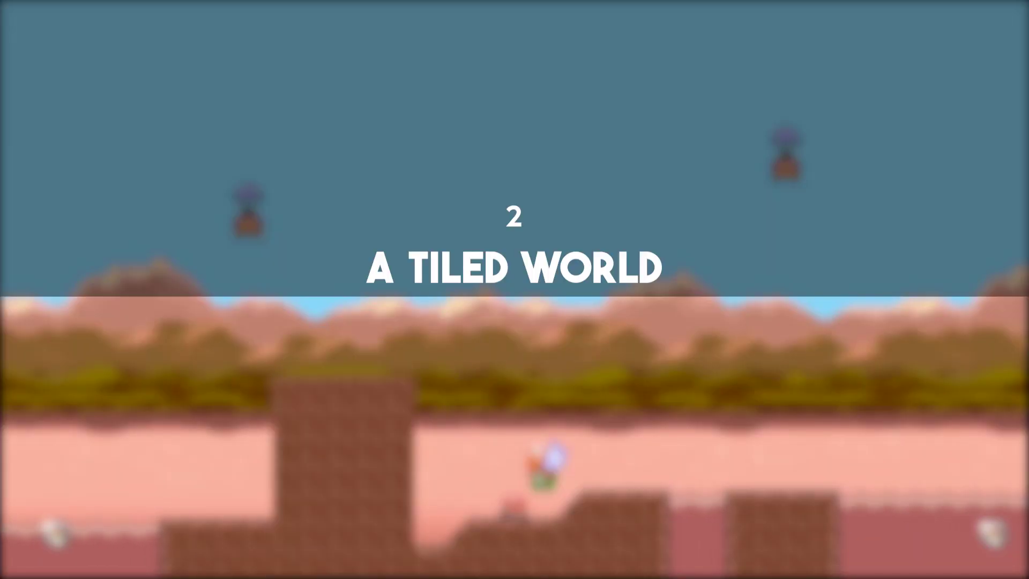
Paint two stepped brown rock platforms in the open cave area on the Vul_Mid tilemap and line their outlines with edge tiles.
drag(331, 350, 440, 431)
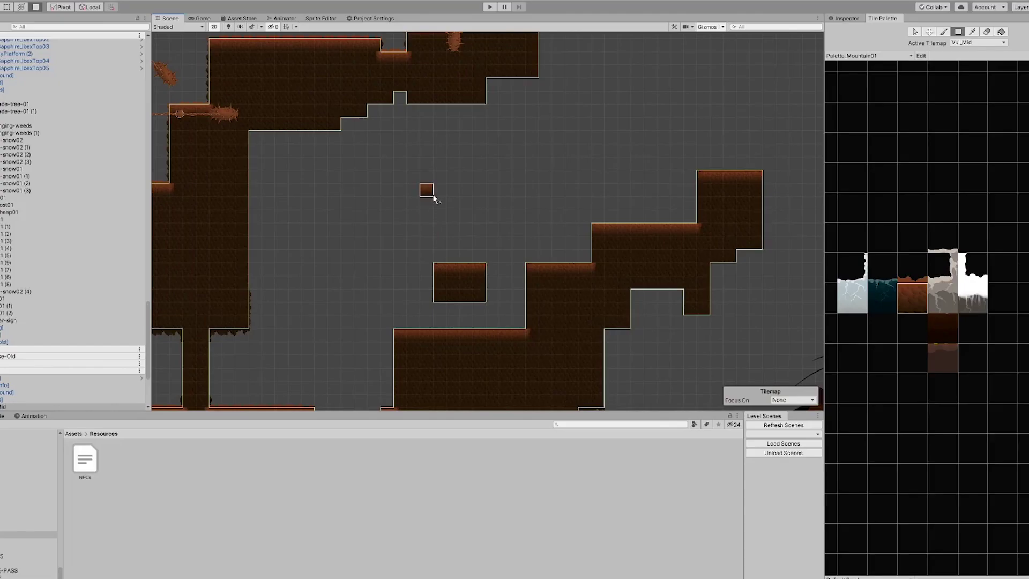
drag(435, 187, 343, 233)
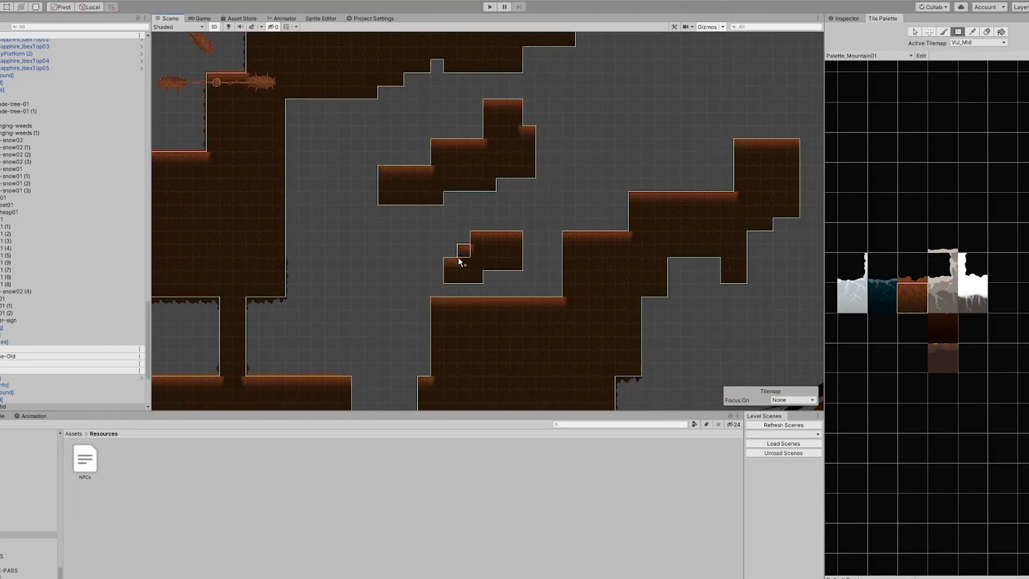
drag(450, 249, 476, 257)
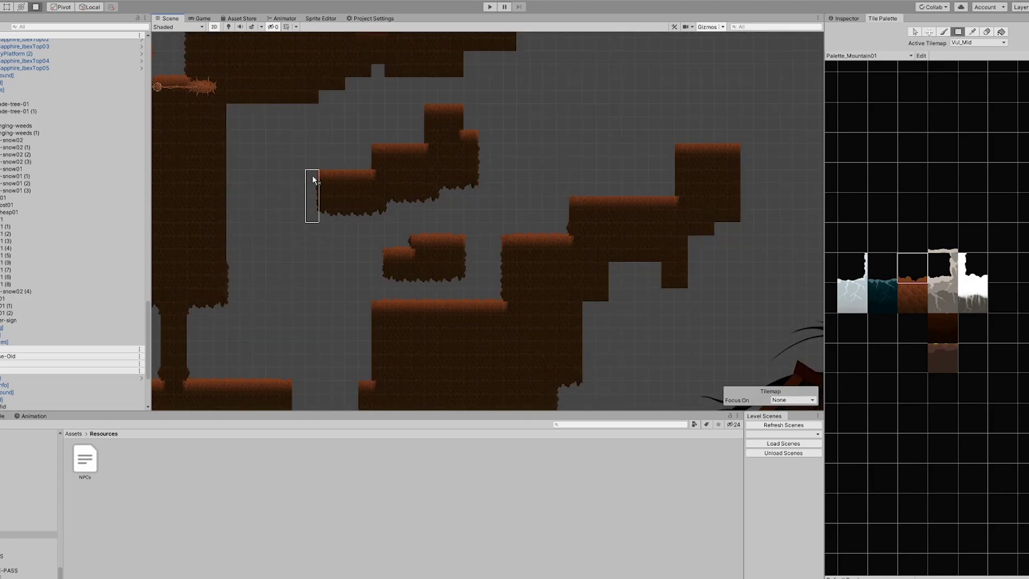
Paint a small two-step grey rock platform above the snow-covered tree on the Ground tilemap and finish it with rocky edge tiles.
scroll(312, 179, down, 3)
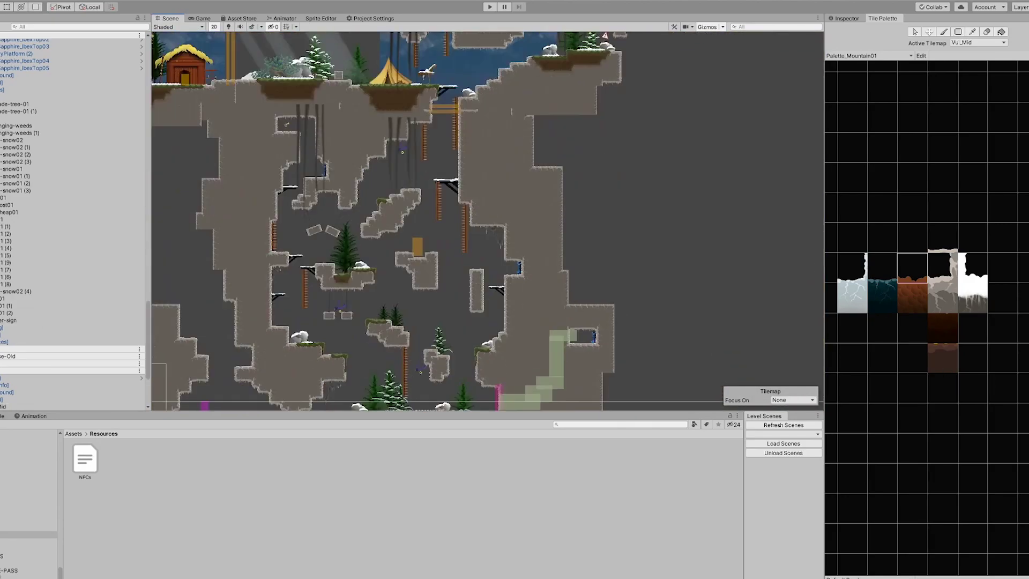
scroll(491, 209, up, 3)
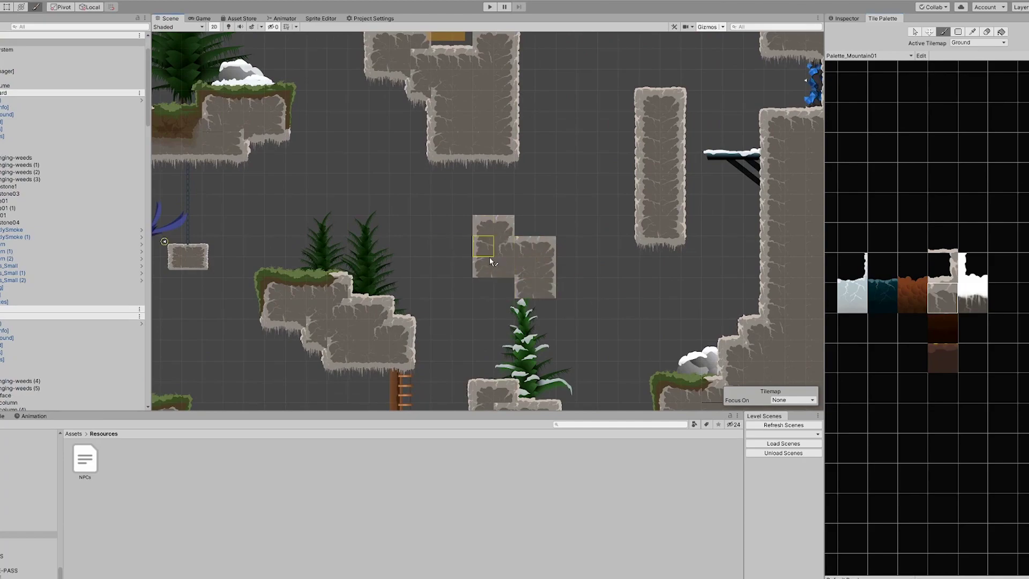
click(351, 340)
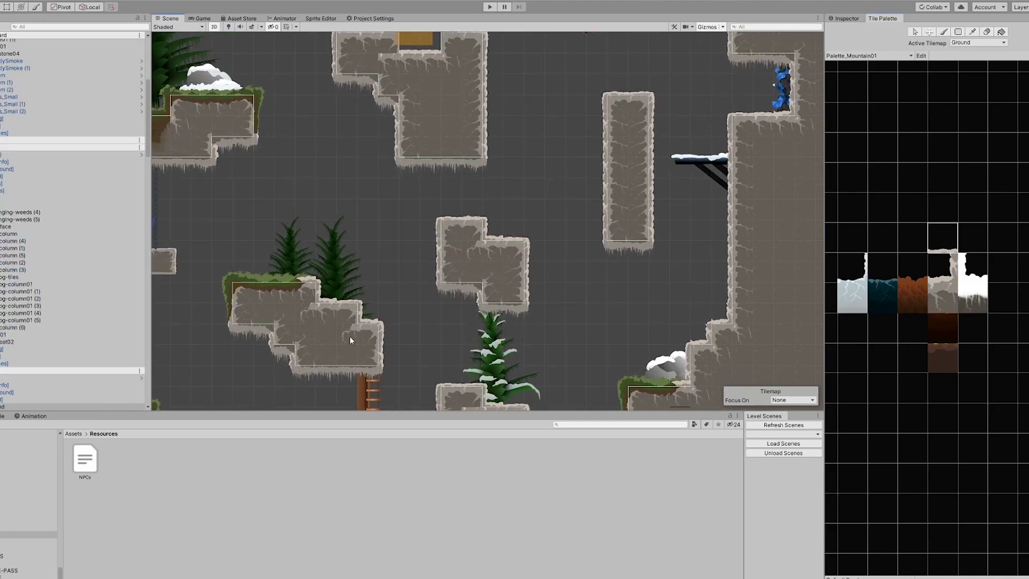
Paint the first light ice tiles of a floating platform beside the orange columns on the Cave_Top01_Ice tilemap, using Palette_Mountain01.
click(2, 498)
drag(682, 460, 489, 240)
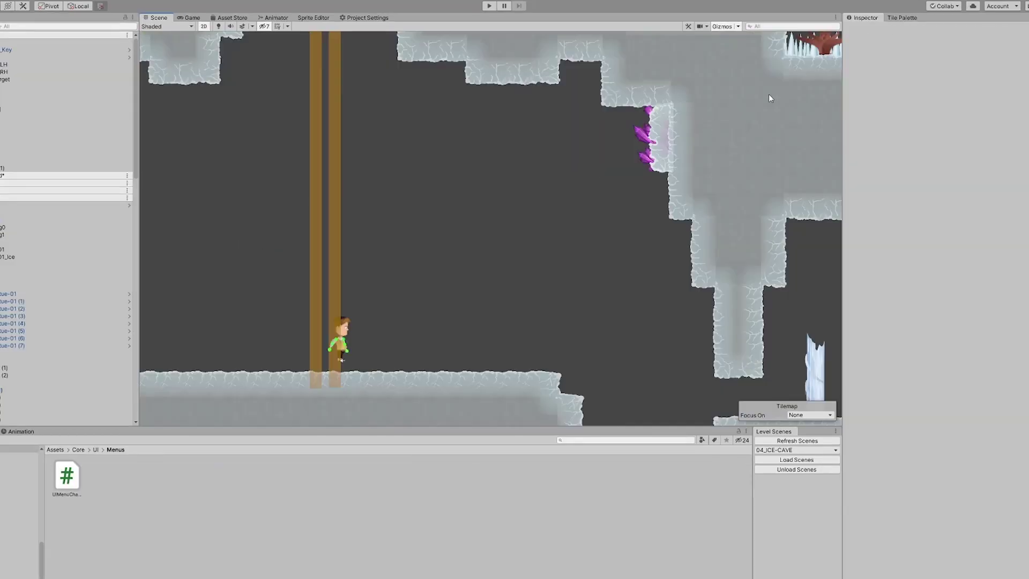
click(770, 98)
click(902, 18)
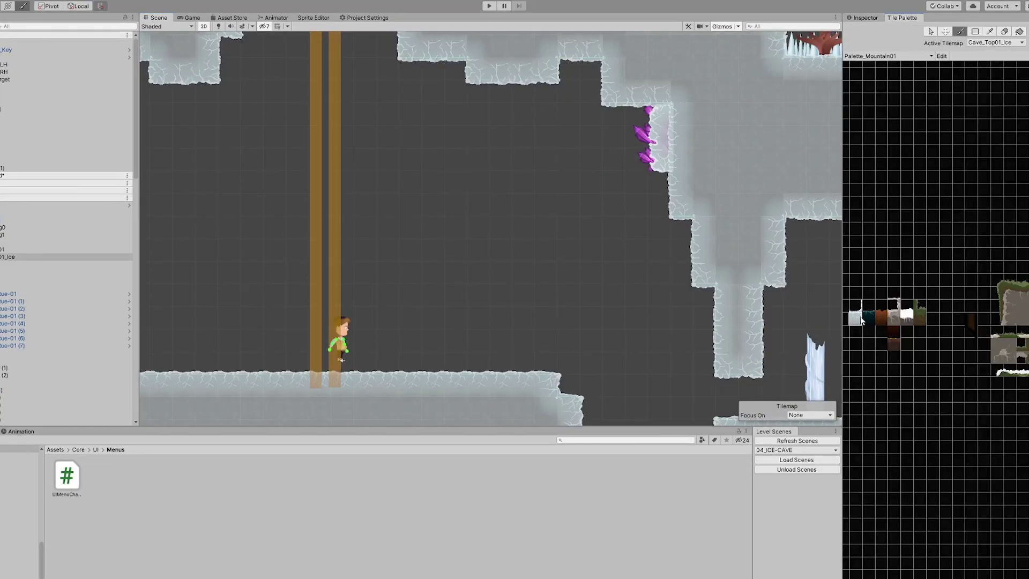
middle_drag(861, 320, 943, 316)
scroll(391, 241, up, 2)
click(426, 199)
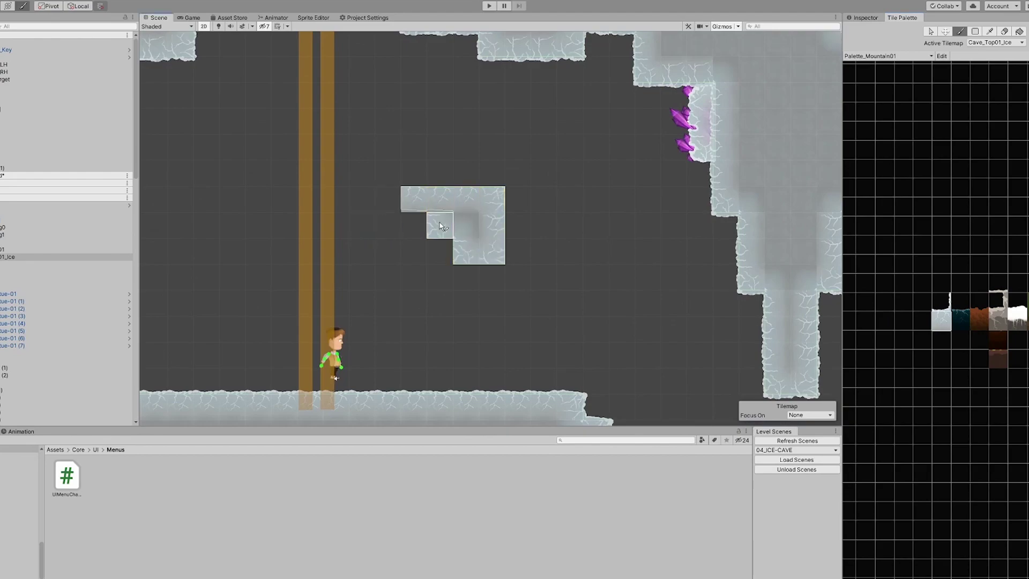
Fill and reshape the floating ice platform into a solid stepped L-shape with a tall right side.
drag(509, 227, 466, 277)
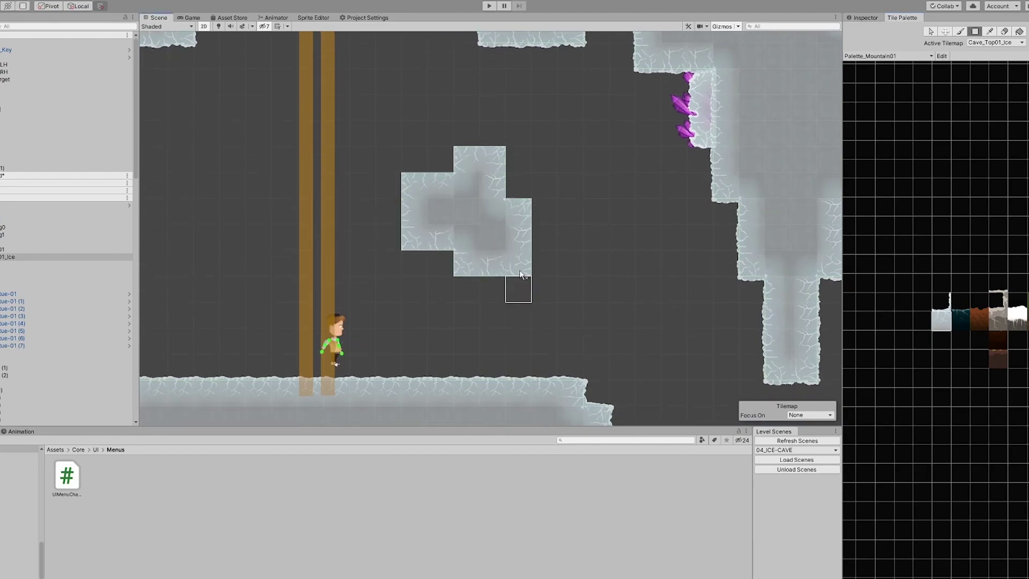
scroll(490, 271, down, 2)
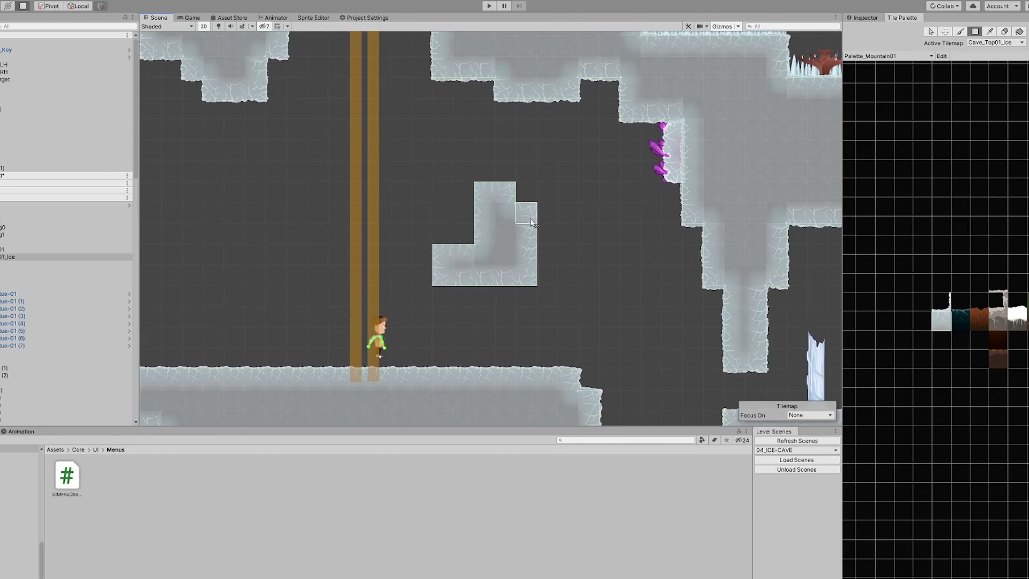
scroll(648, 298, down, 2)
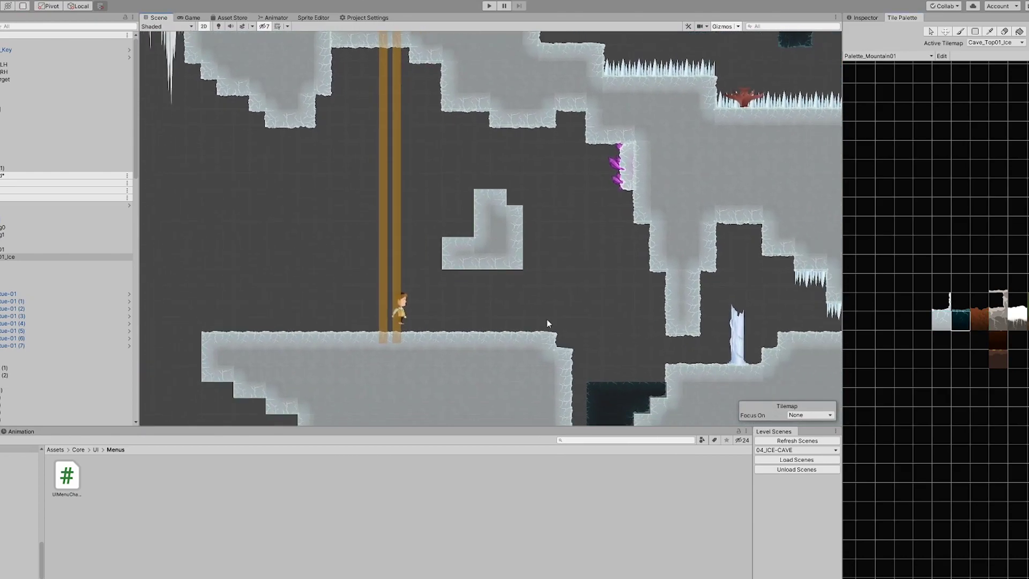
Box-fill overlapping blocks of grass-topped brown ground on the Ground_Brown_02 tilemap to form one large stepped landmass.
scroll(455, 230, up, 2)
key(u)
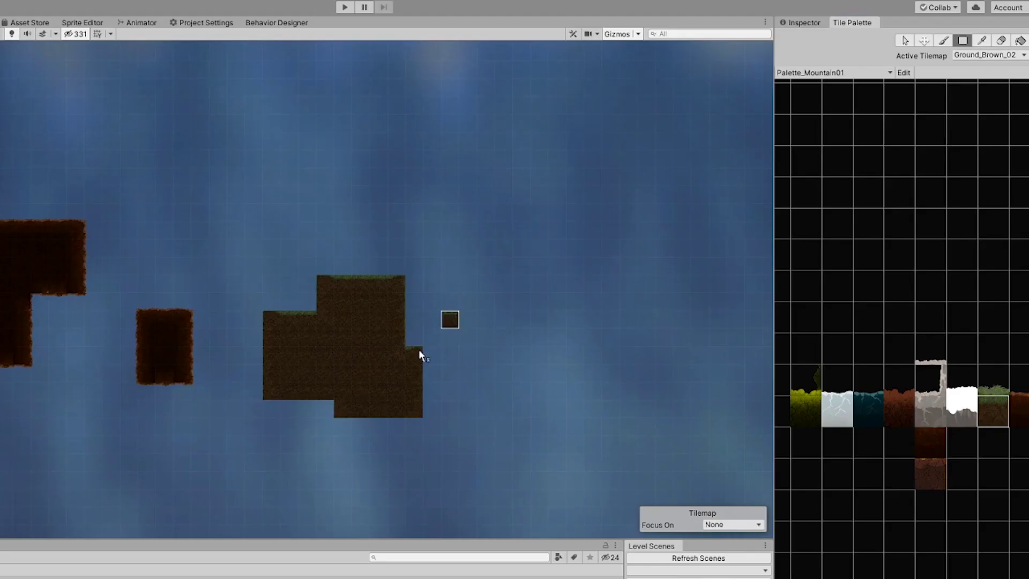
drag(504, 301, 432, 398)
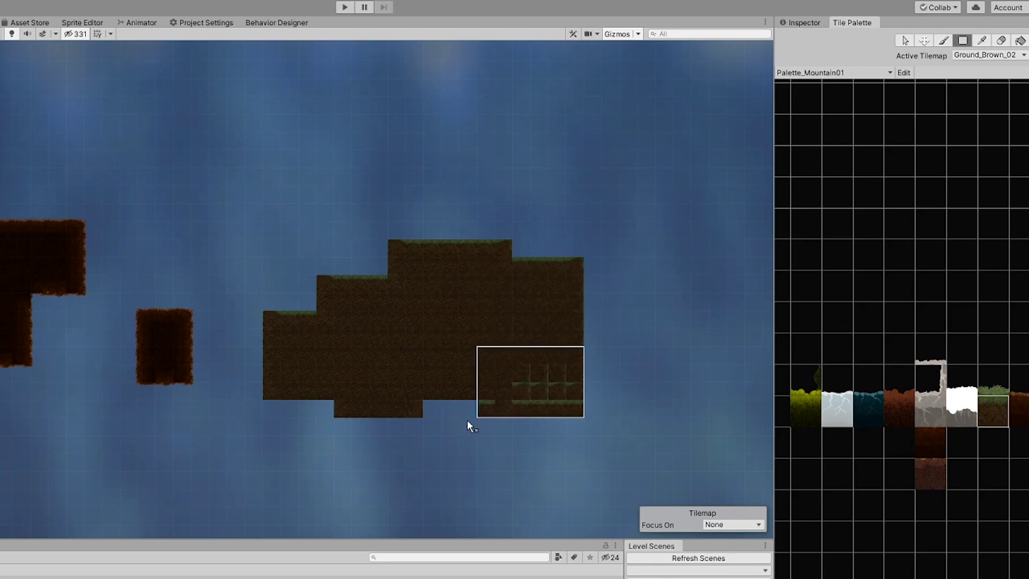
key(u)
Line the brown landmass with edge tiles, covering its stepped grassy top, both sides and the ragged underside.
drag(394, 238, 516, 230)
click(521, 248)
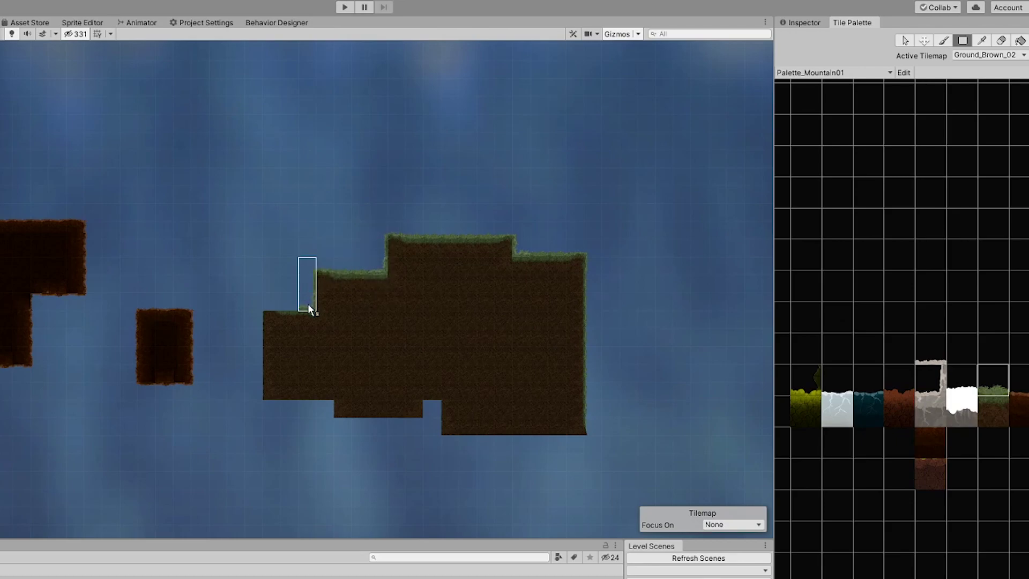
scroll(333, 358, up, 3)
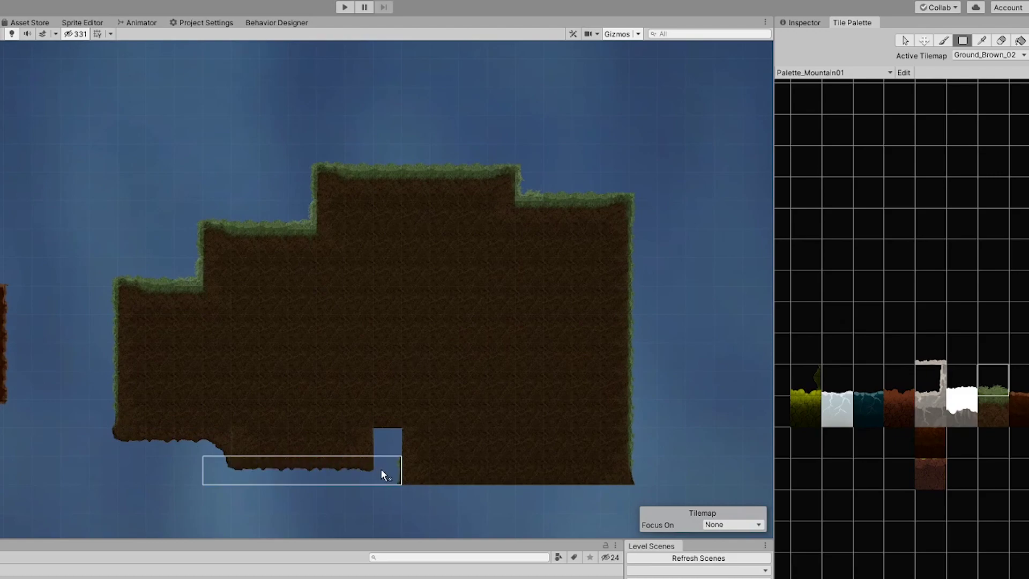
drag(382, 470, 382, 470)
drag(387, 494, 629, 490)
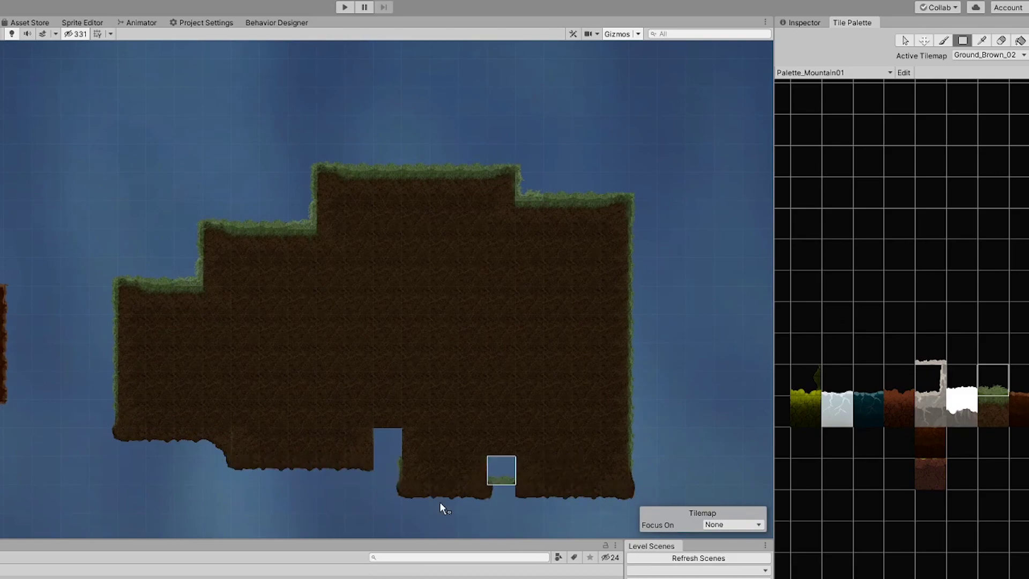
click(390, 439)
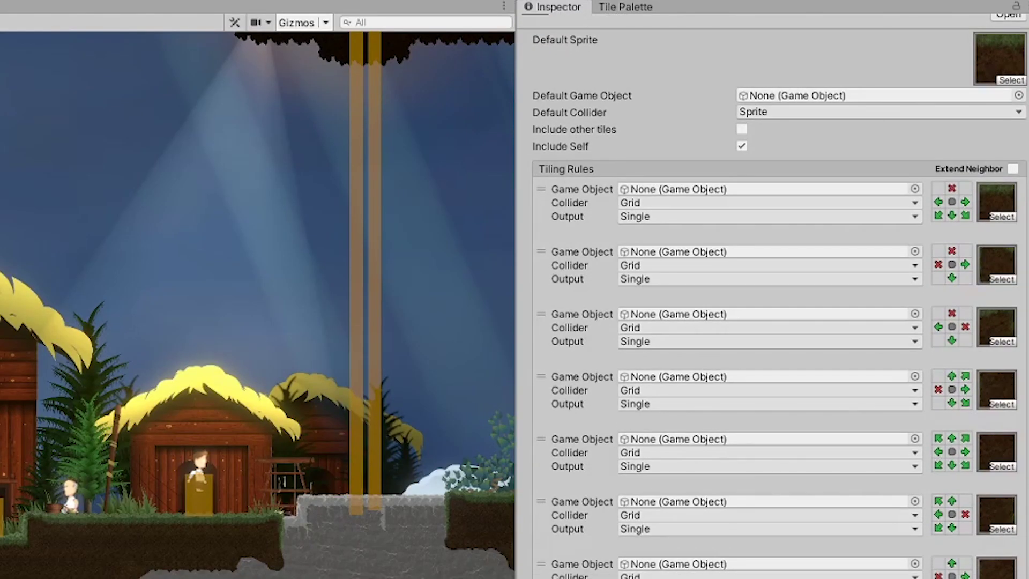
Review the tiling rules of the brown ground rule tile and of the Tile_Cliffs_GrassTop edge tile.
scroll(772, 294, down, 2)
scroll(772, 294, down, 5)
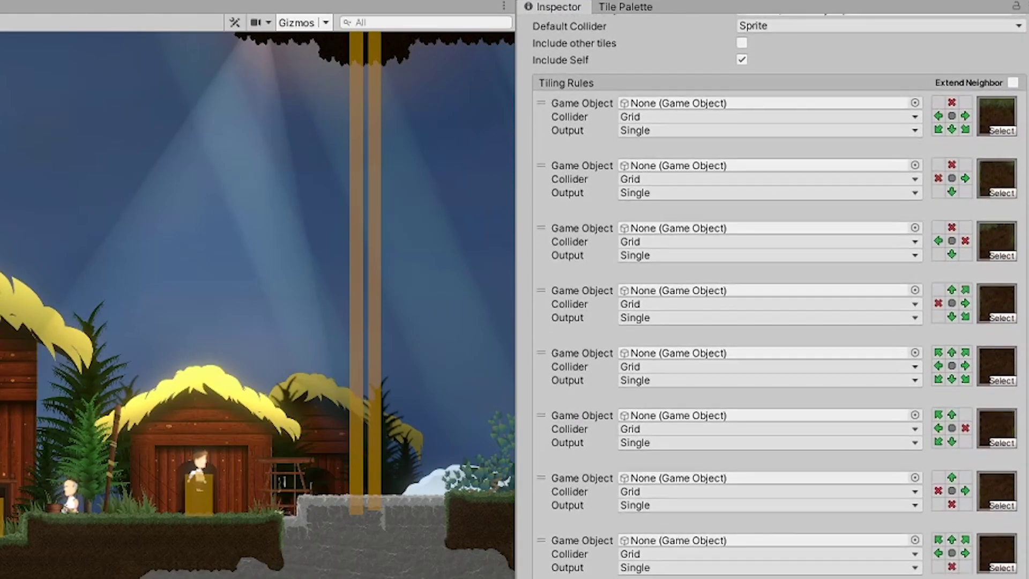
scroll(772, 294, down, 5)
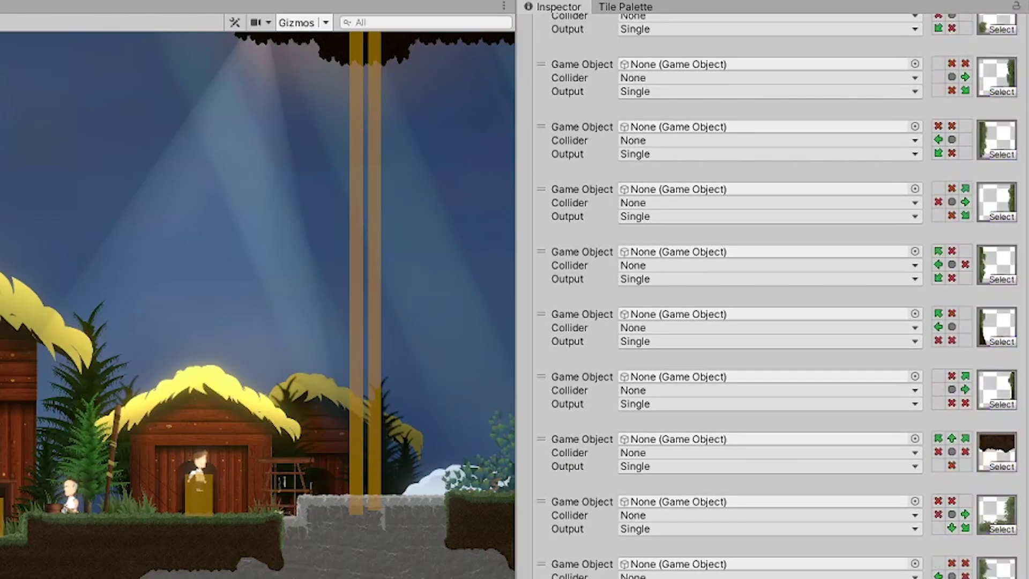
scroll(665, 127, up, 10)
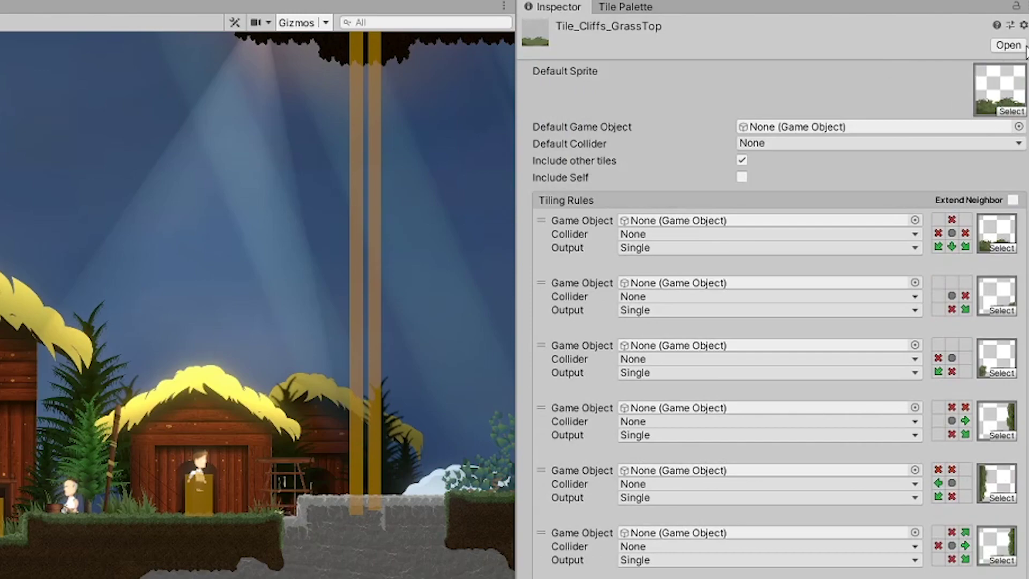
scroll(772, 295, down, 1)
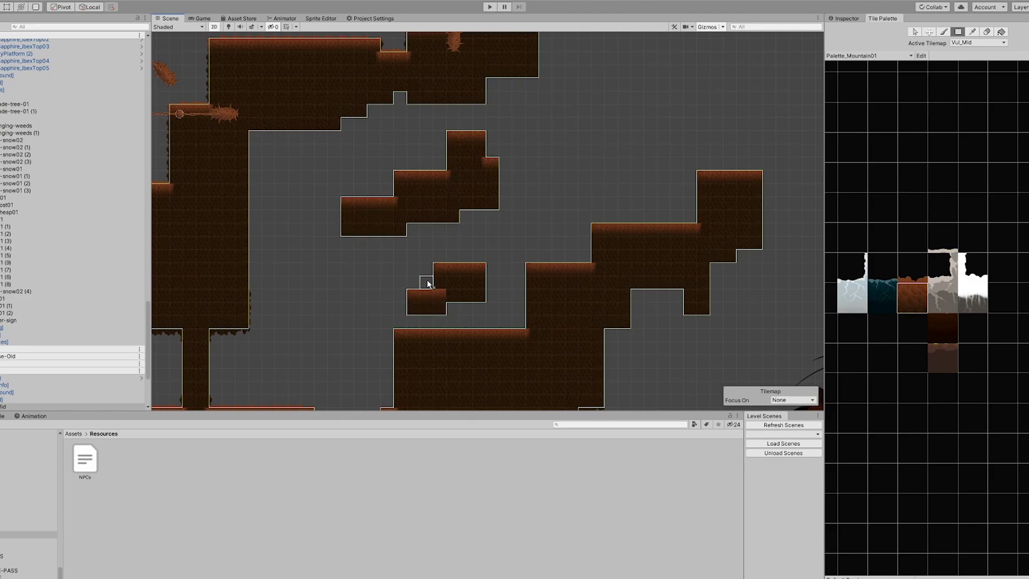
Extend the floating ice platform downward with the light ice tile from Palette_Mountain01, keeping its stepped outline.
middle_drag(429, 283, 466, 251)
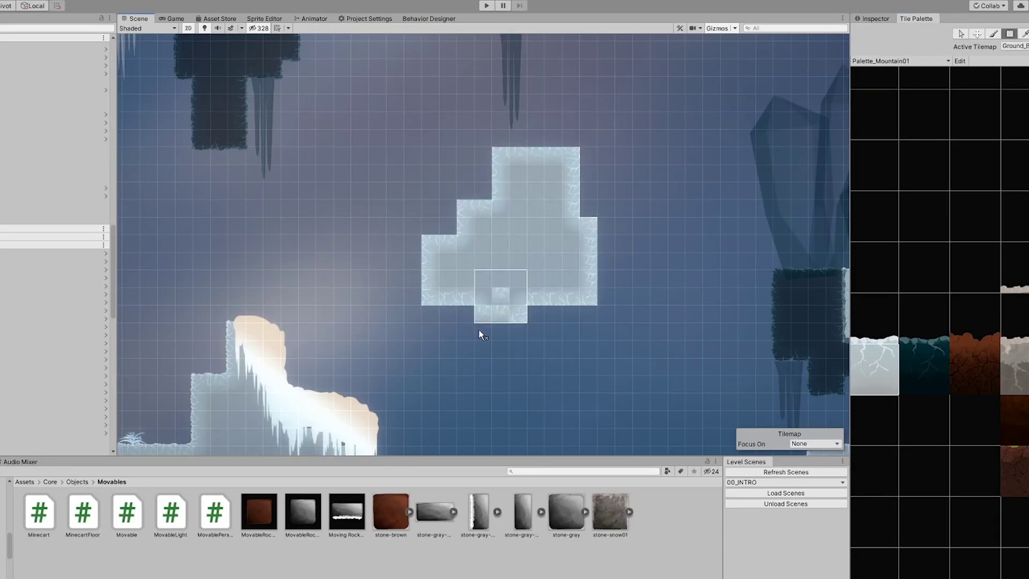
click(882, 325)
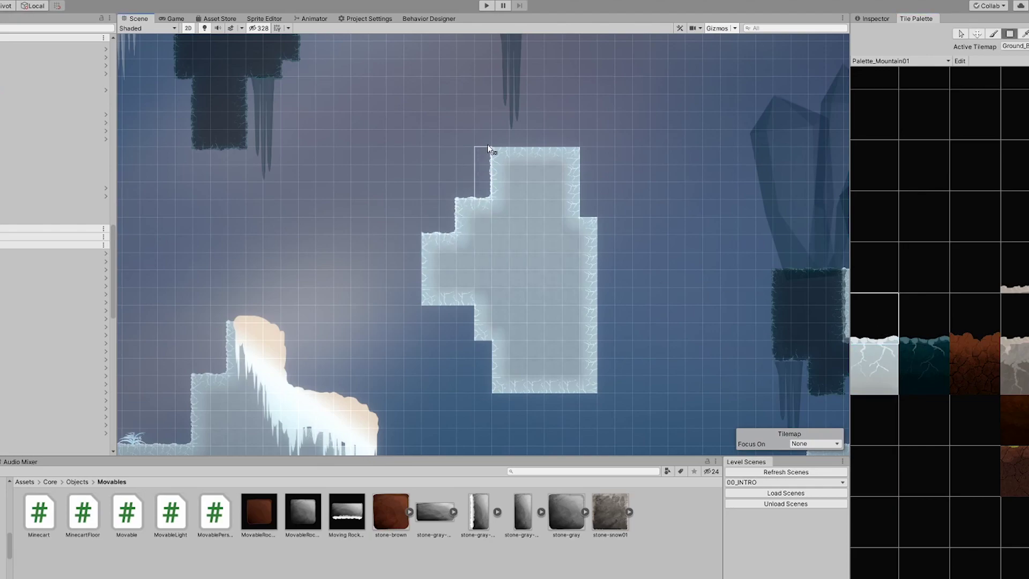
scroll(488, 148, up, 4)
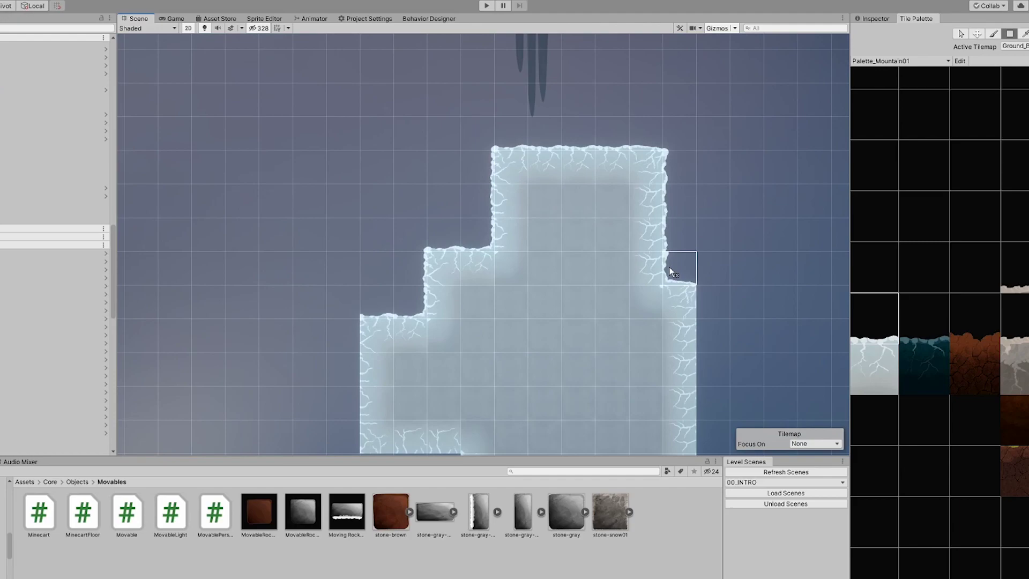
mouse_move(711, 308)
middle_down()
mouse_move(647, 257)
mouse_move(637, 209)
middle_up()
mouse_move(638, 208)
mouse_down()
mouse_move(638, 364)
mouse_move(628, 351)
mouse_up()
middle_drag(628, 351, 632, 162)
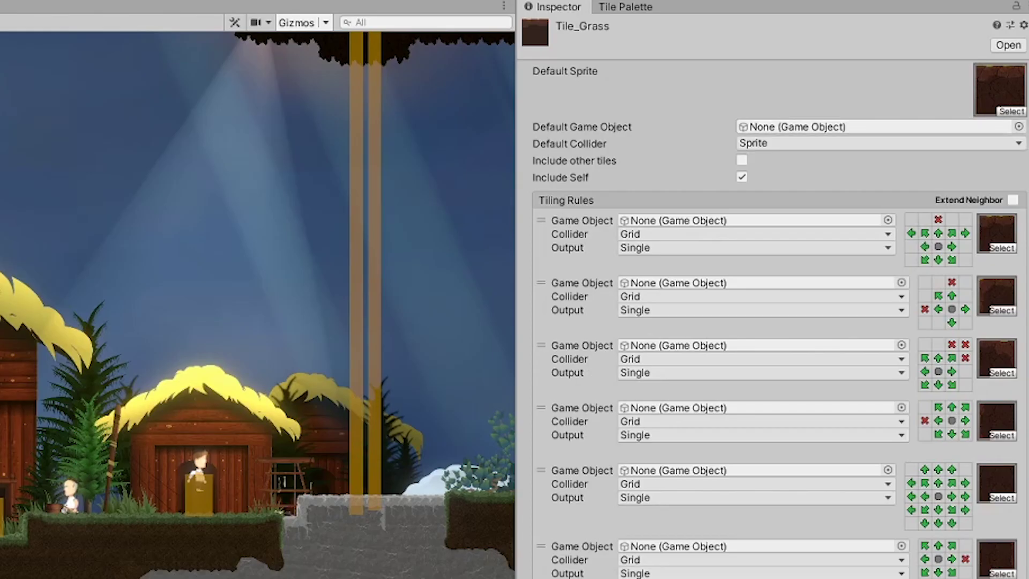
Review the extended-neighbor tiling rules of the Tile_Grass rule tile.
scroll(771, 322, down, 3)
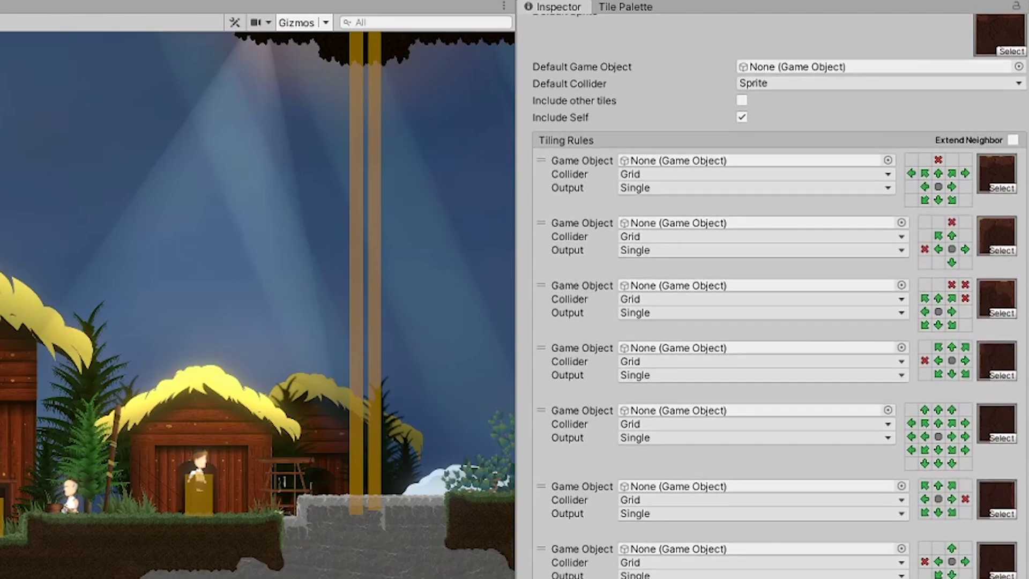
scroll(771, 295, down, 1)
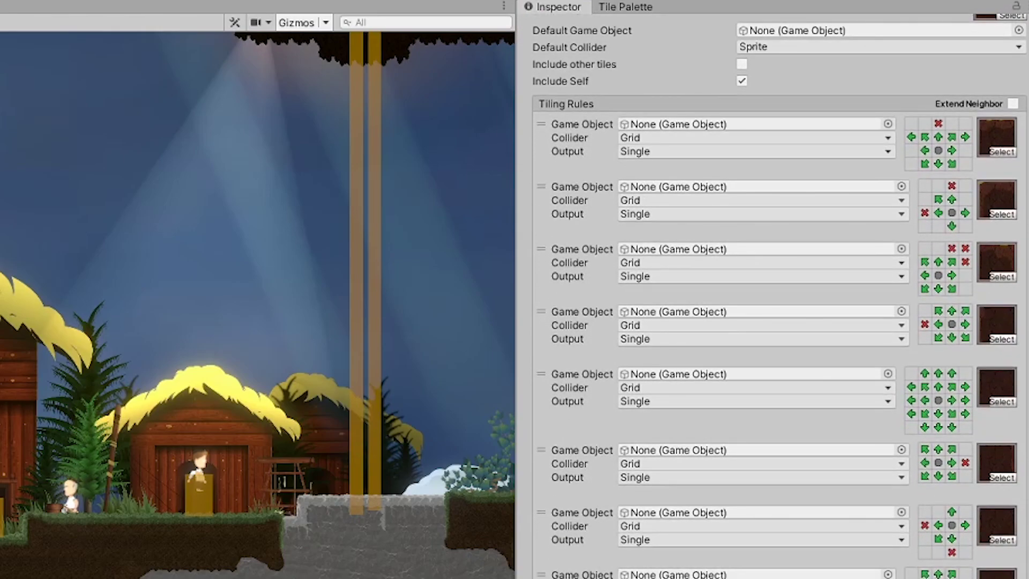
scroll(771, 322, down, 3)
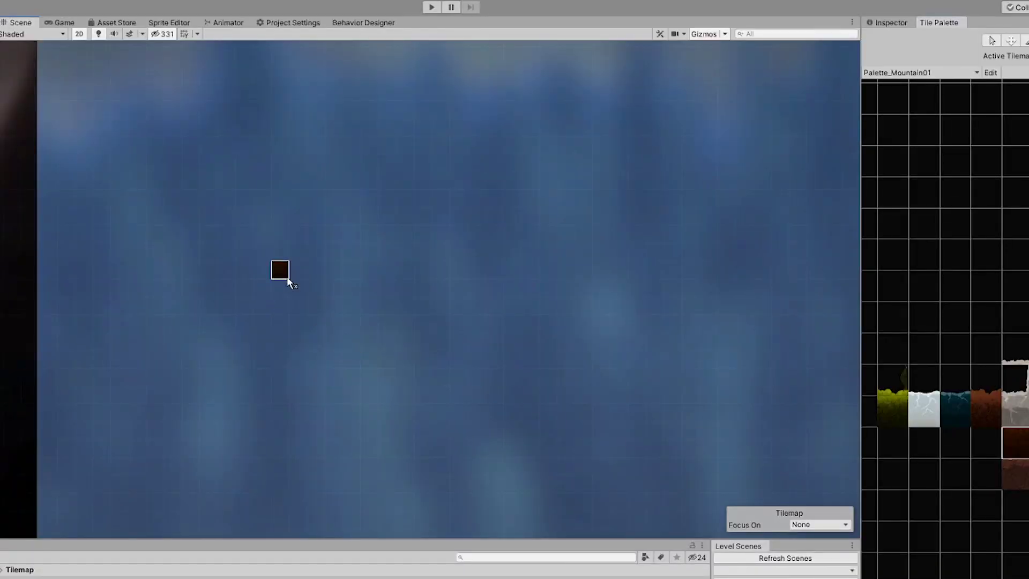
Box-fill overlapping blocks with the dark brown tile from Palette_Mountain01 to form one wide, solid stepped landmass.
drag(288, 279, 433, 412)
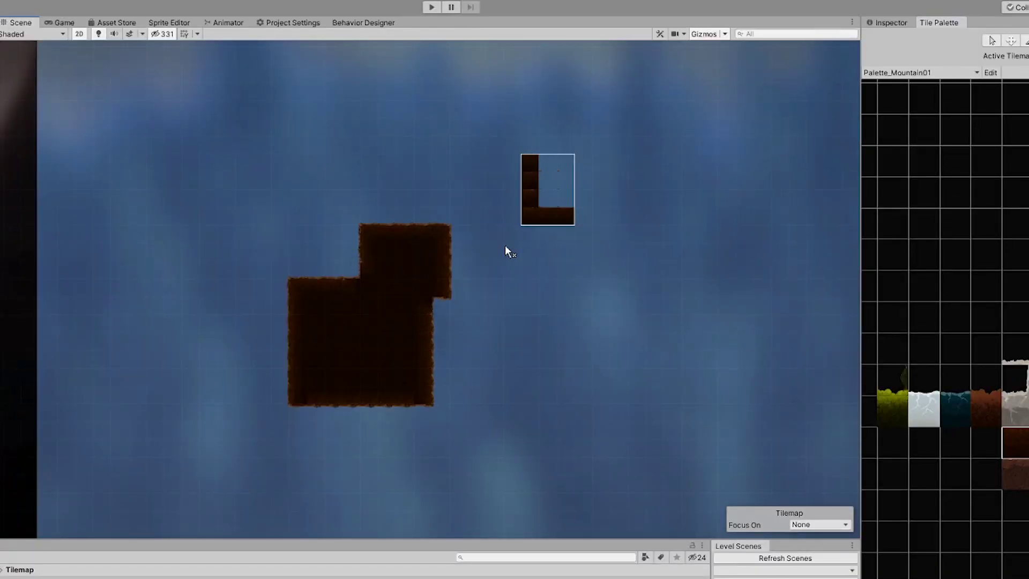
drag(505, 245, 417, 336)
mouse_move(620, 287)
mouse_down()
mouse_move(379, 475)
mouse_move(383, 448)
mouse_up()
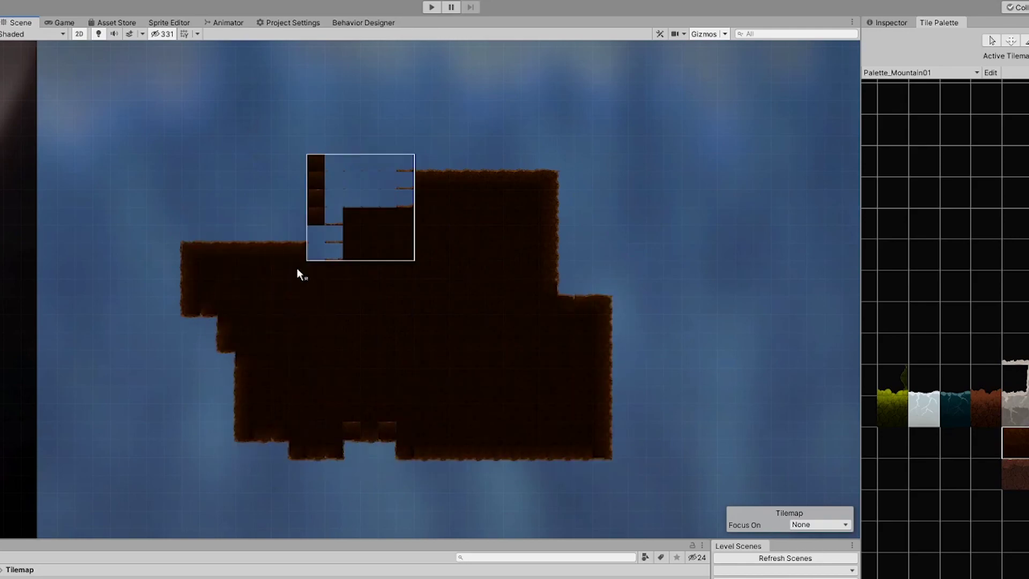
drag(541, 351, 593, 368)
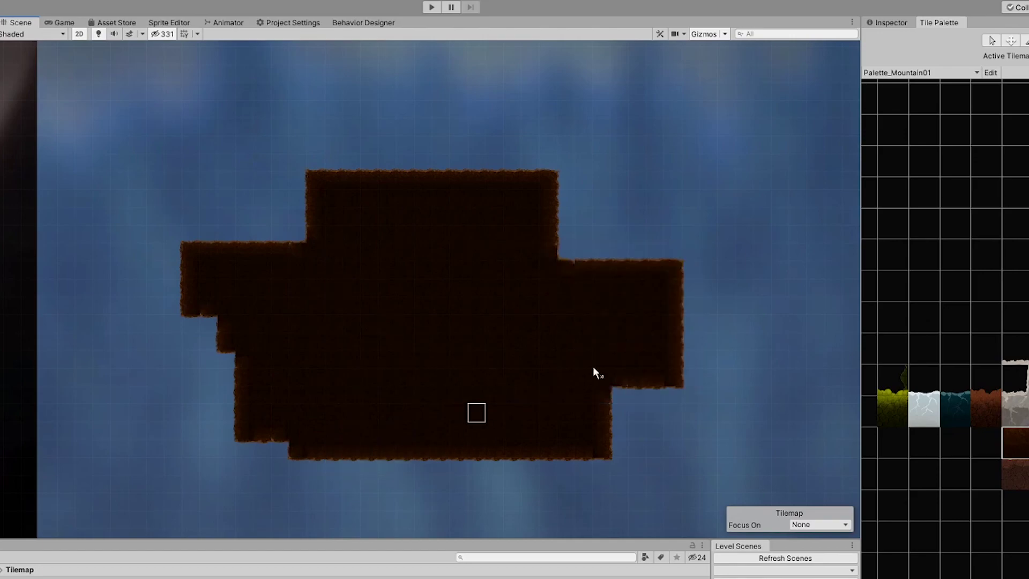
middle_drag(573, 400, 562, 150)
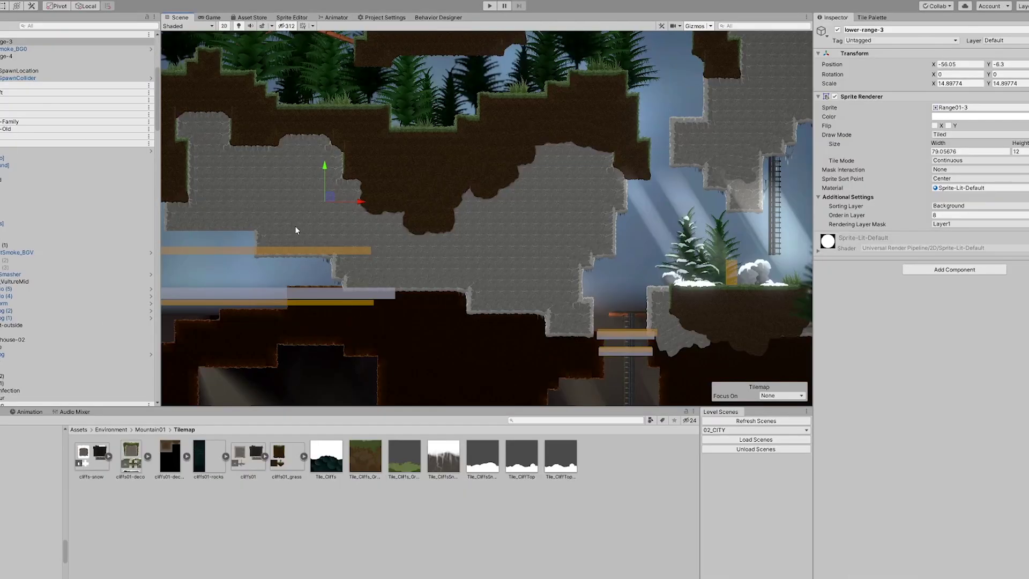
Try Polygons as the geometry type of the Ground tilemap's Composite Collider 2D and return it to Outlines.
click(295, 226)
scroll(278, 222, up, 3)
middle_drag(329, 244, 447, 291)
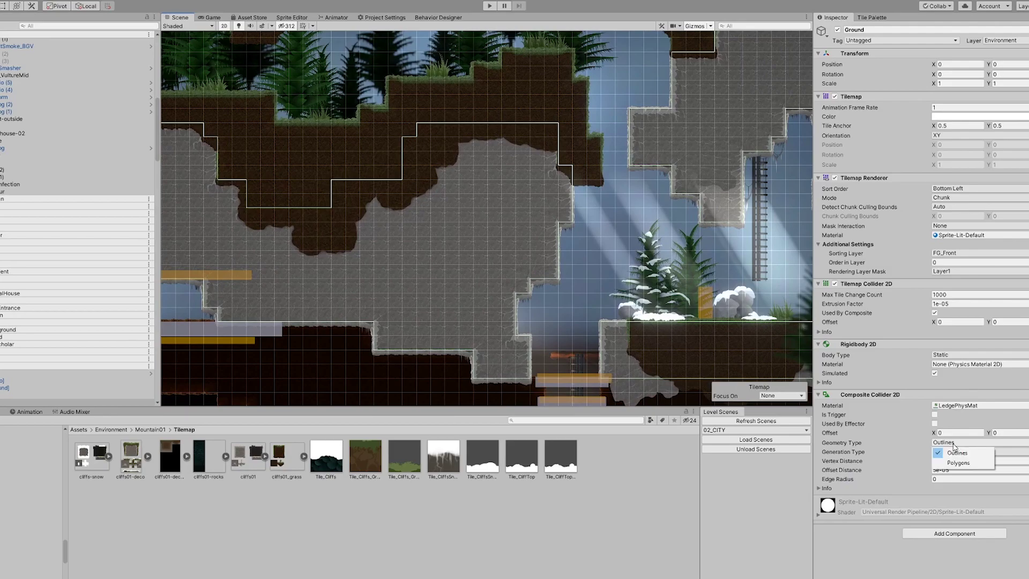
click(958, 463)
middle_drag(386, 340, 446, 337)
middle_drag(695, 339, 544, 327)
click(967, 453)
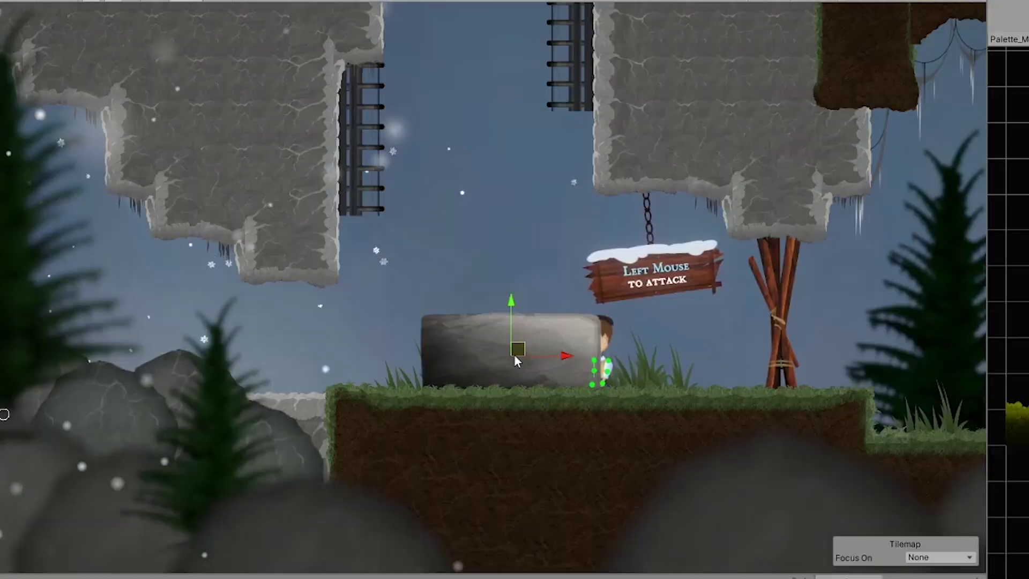
Move the wide gray stone block on the grassy ledge toward the player character near the attack sign.
drag(513, 351, 605, 388)
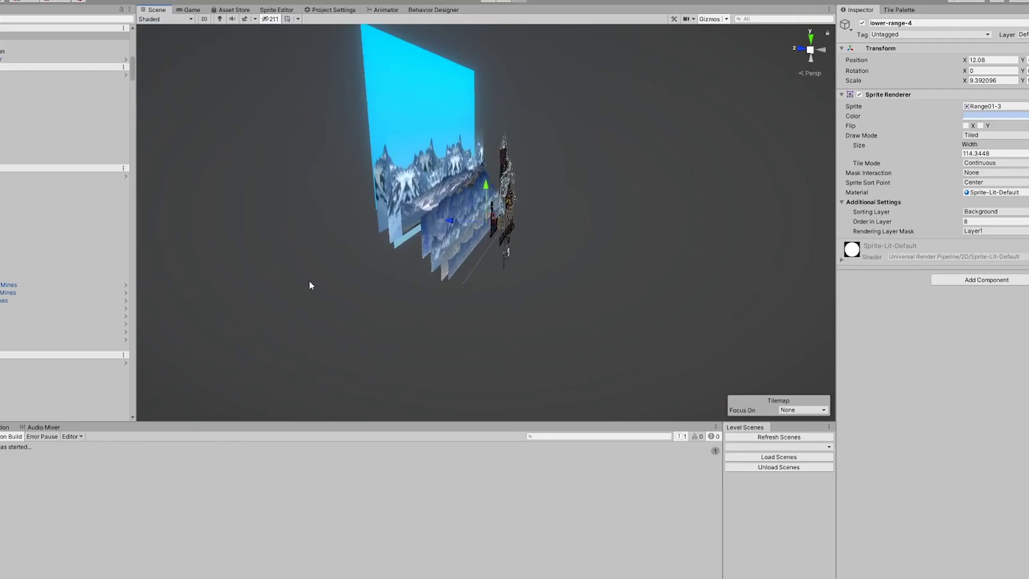
Examine in perspective how the mountain background layers and the blurred foreground spruces and rocks are spaced in depth.
scroll(462, 204, up, 10)
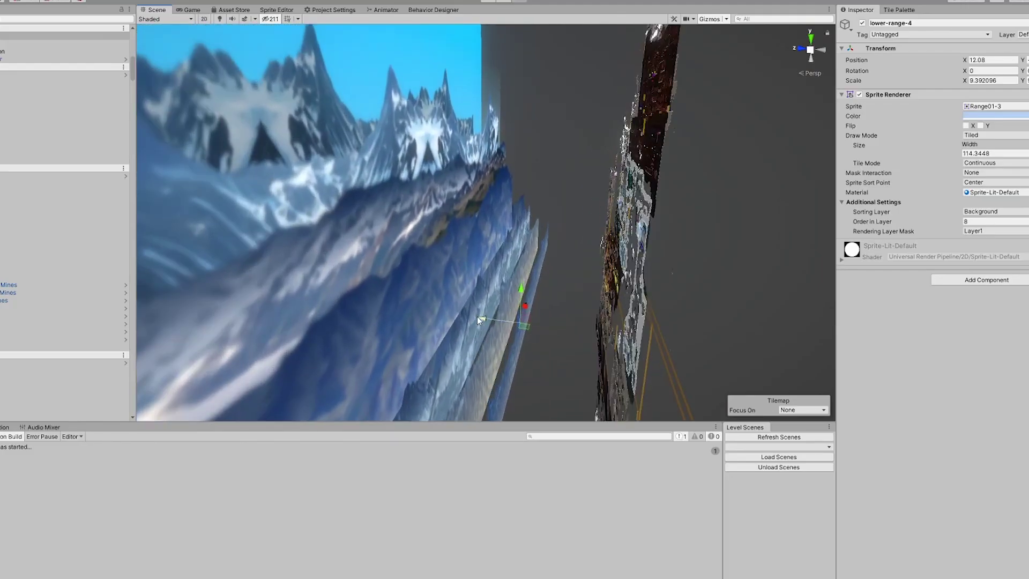
scroll(478, 320, up, 10)
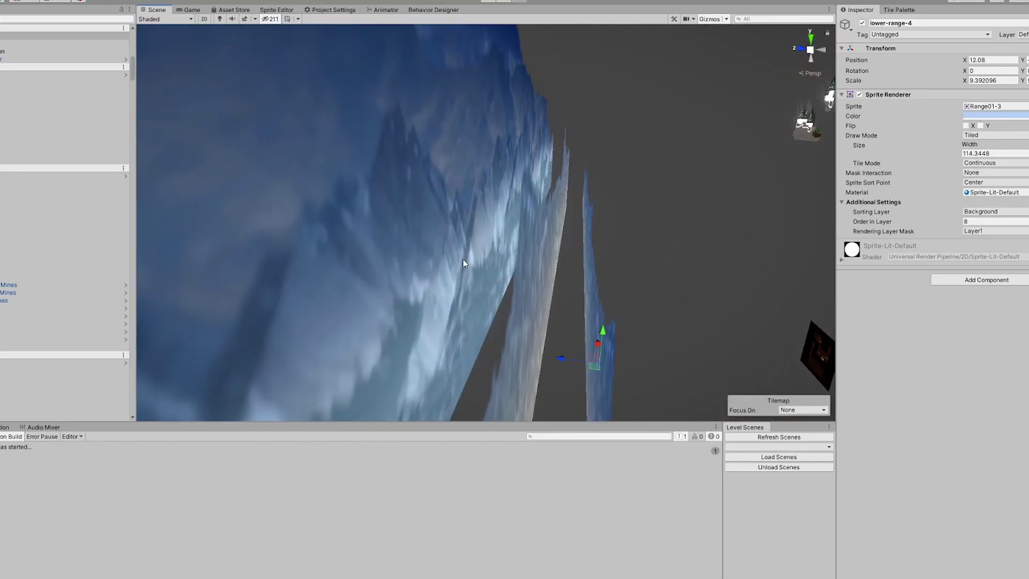
middle_drag(464, 263, 427, 252)
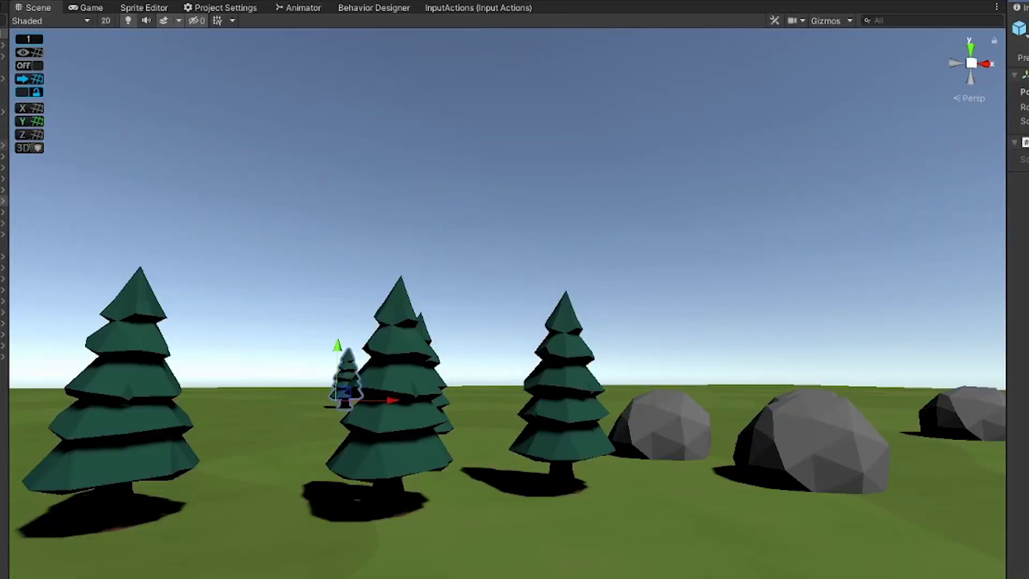
click(106, 21)
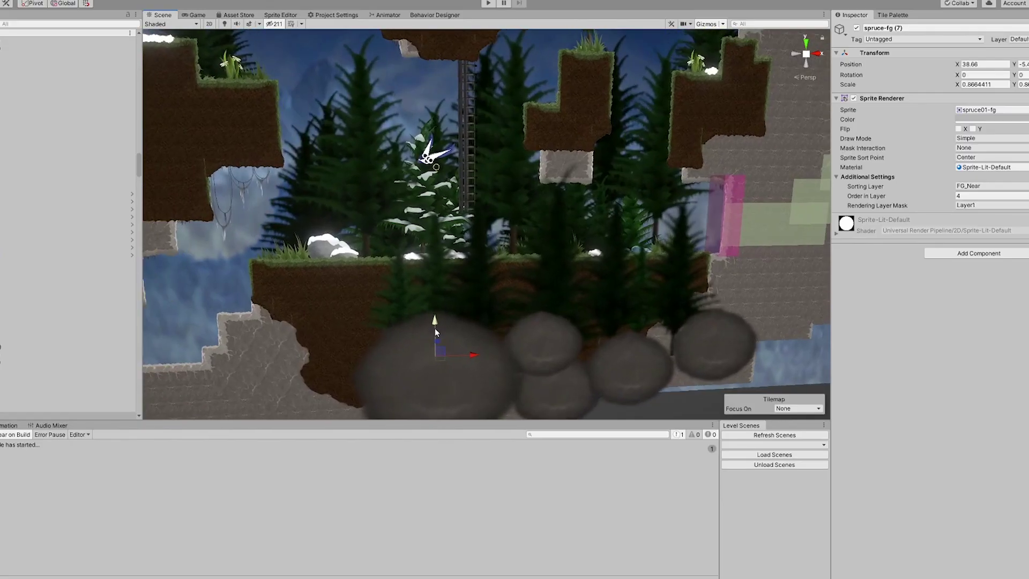
right_drag(435, 328, 404, 326)
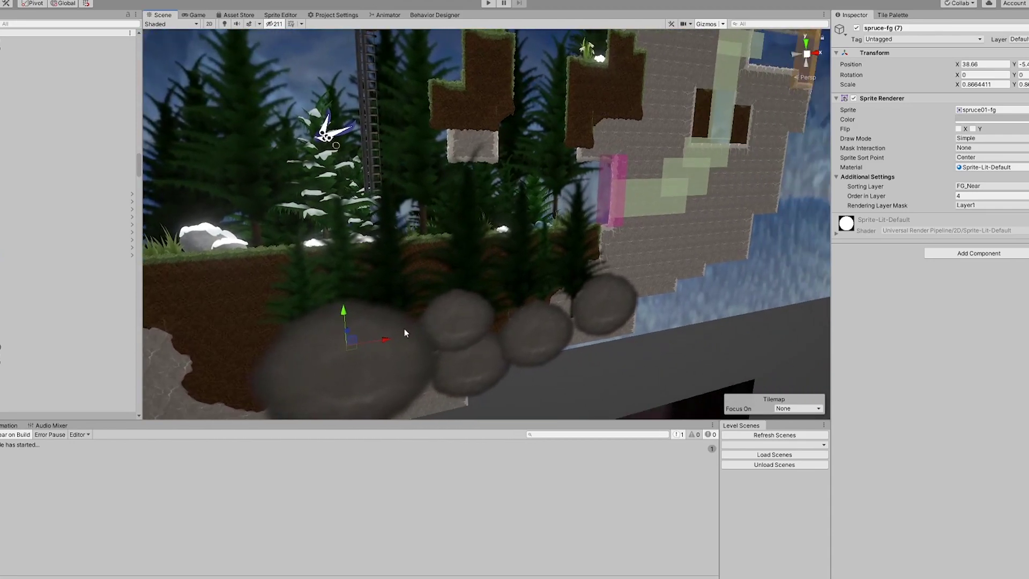
right_drag(367, 268, 447, 315)
middle_drag(280, 281, 505, 317)
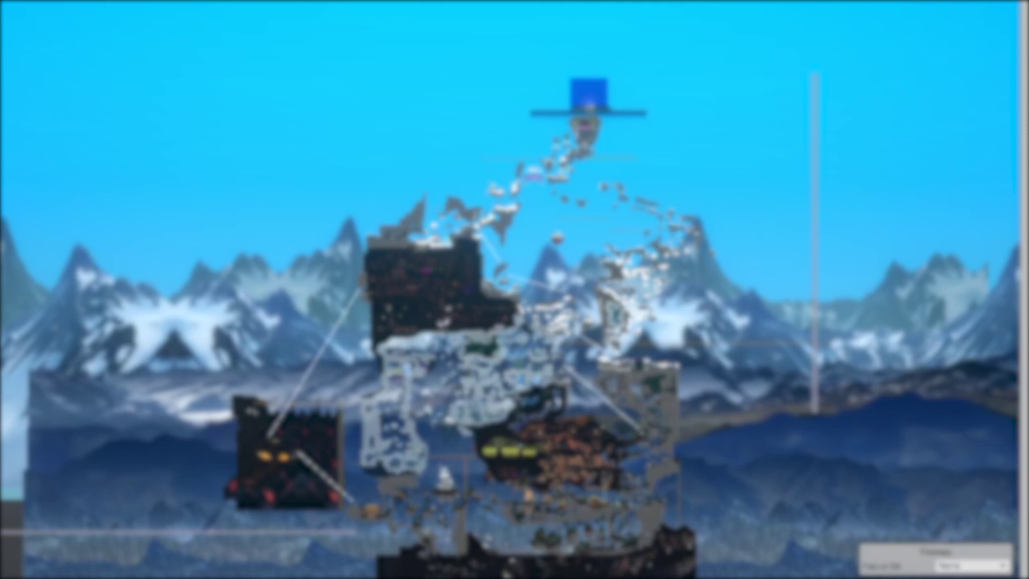
Examine the layout of the whole game world, focusing on the ice caves and the snow-covered statue.
scroll(333, 527, up, 10)
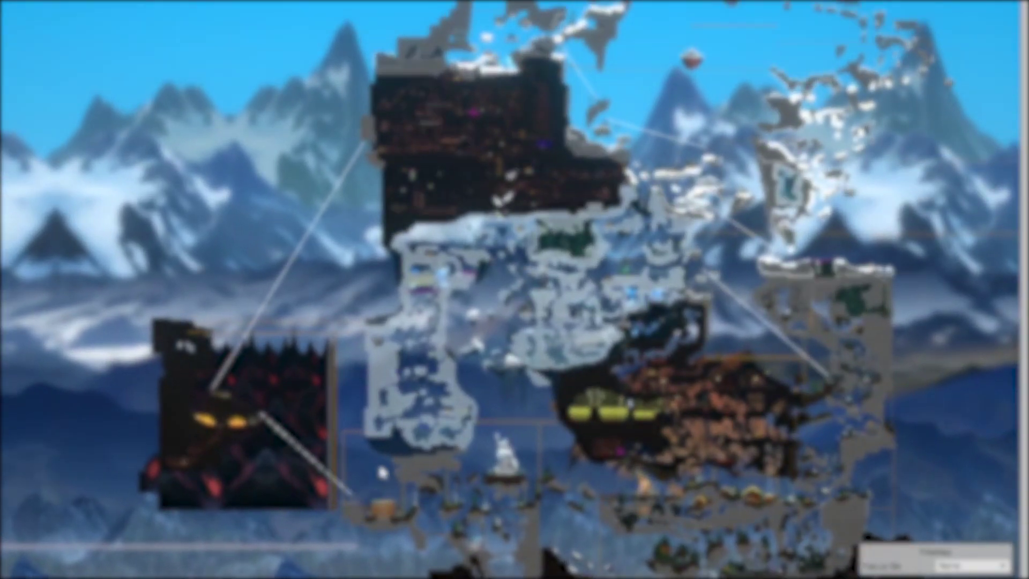
scroll(460, 512, up, 10)
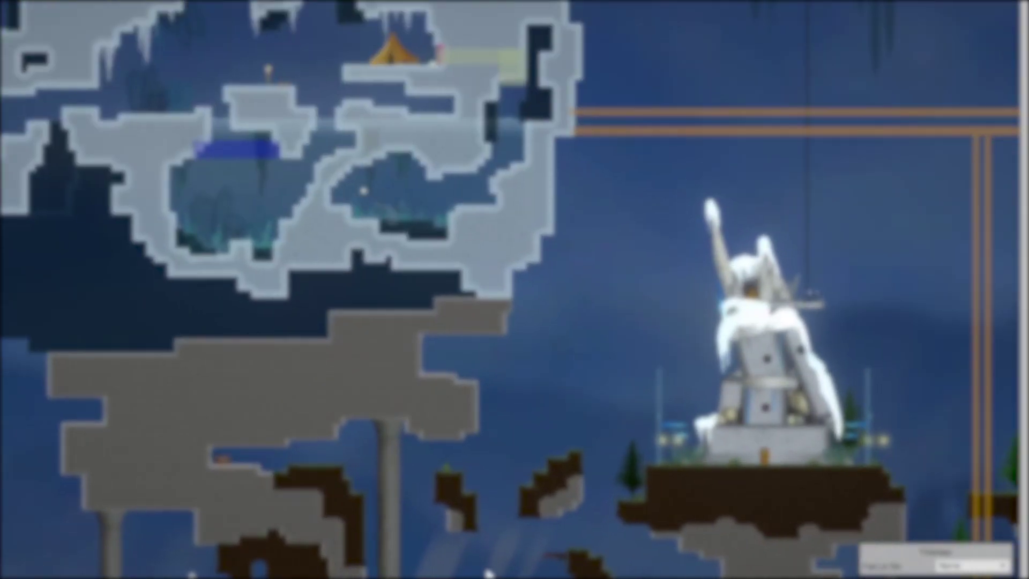
scroll(472, 511, up, 3)
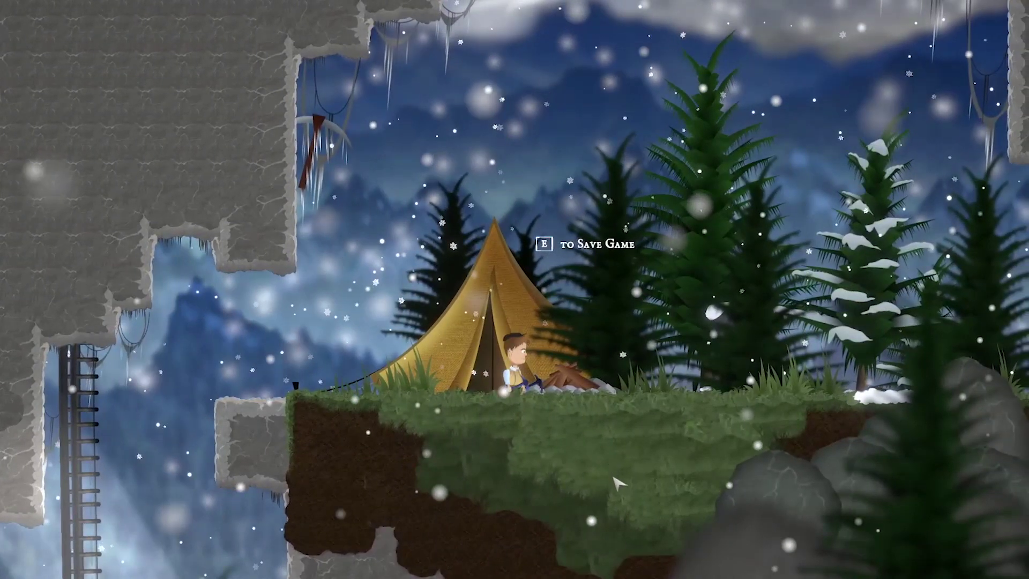
key(e)
key(d)
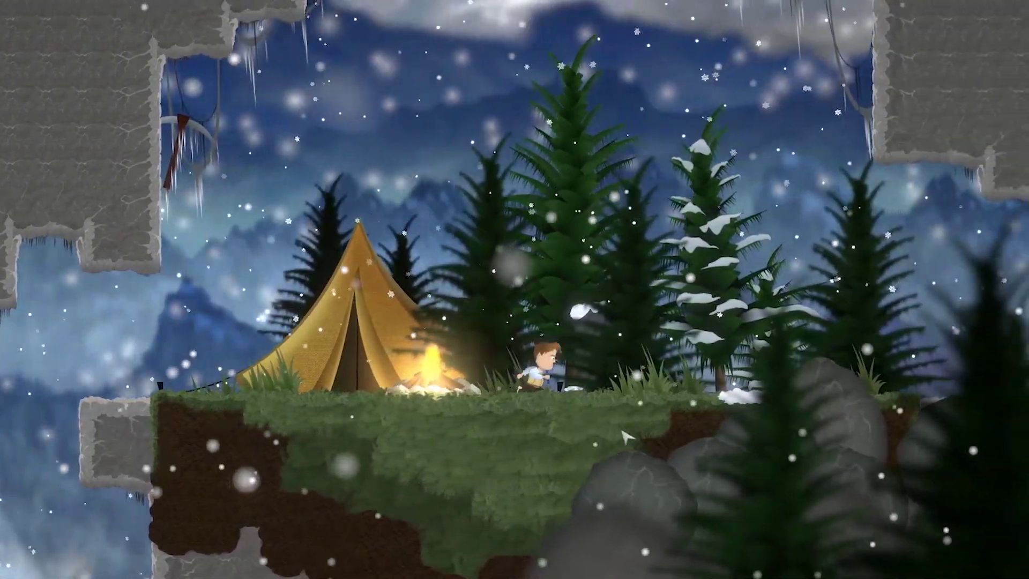
key(d)
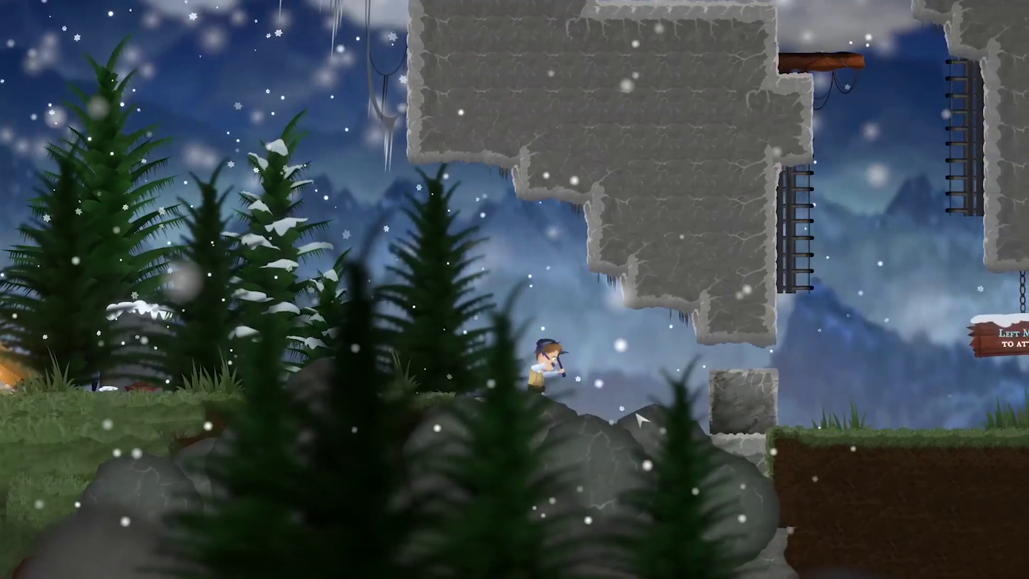
key(d)
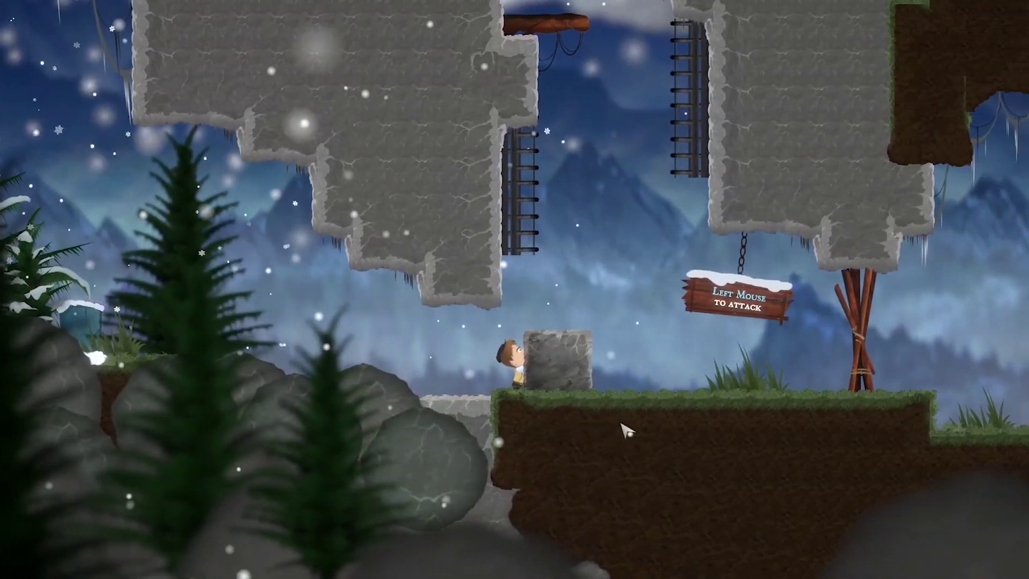
key(space)
key(d)
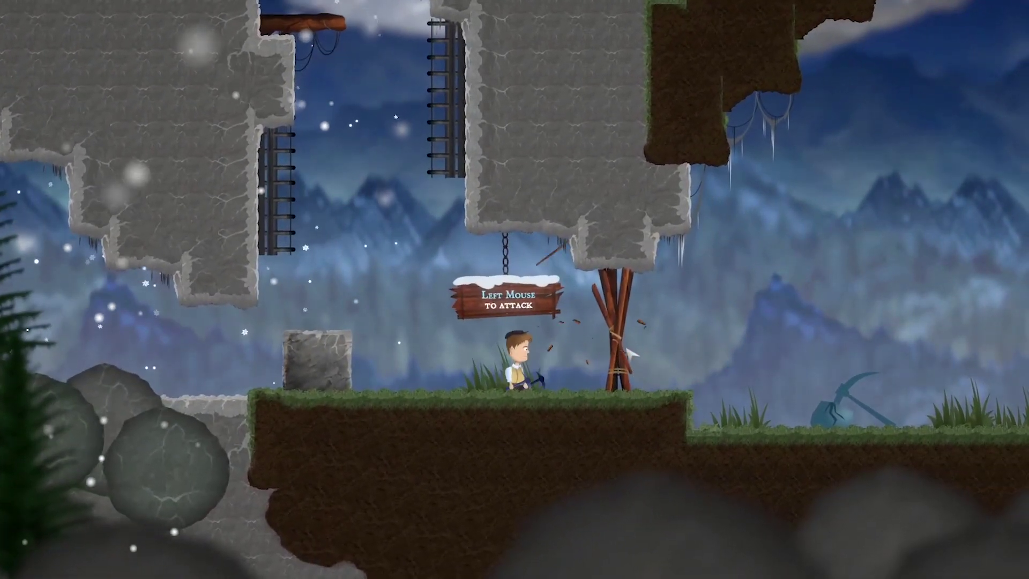
click(613, 340)
key(d)
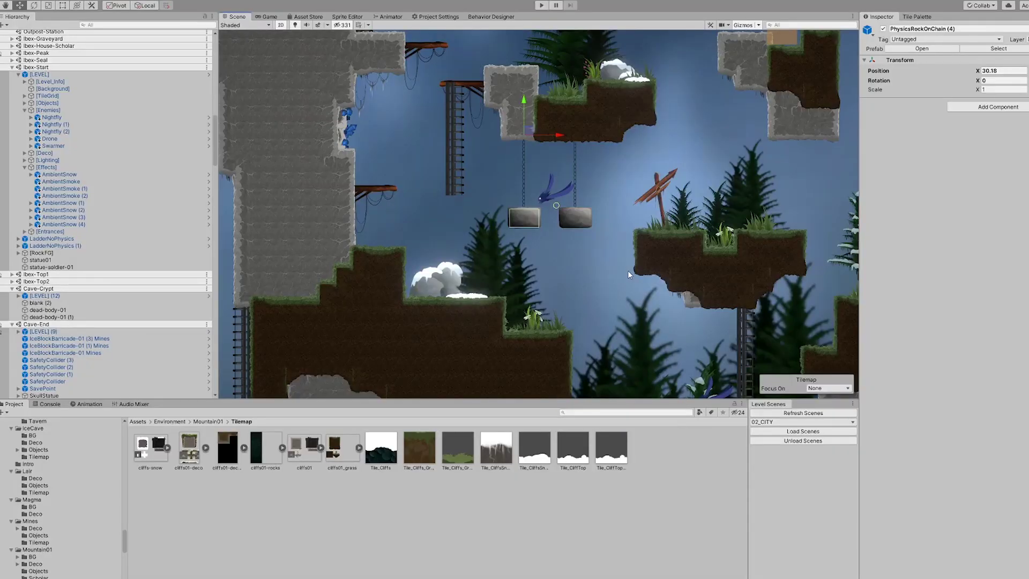
Expand the [TileGrid] and [Objects] groups of the Ibex-Start level and look through their contents.
middle_drag(628, 270, 587, 280)
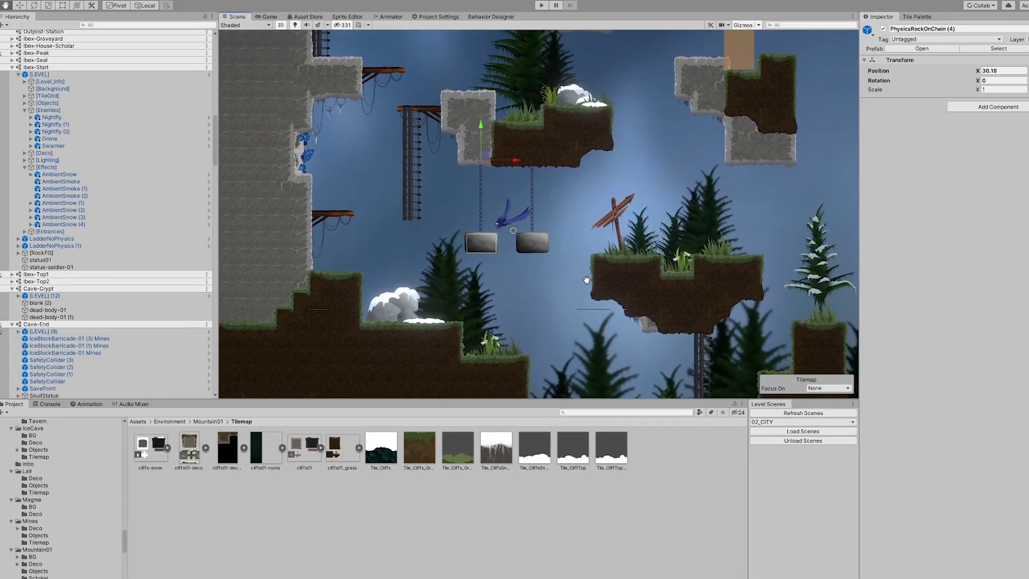
click(24, 96)
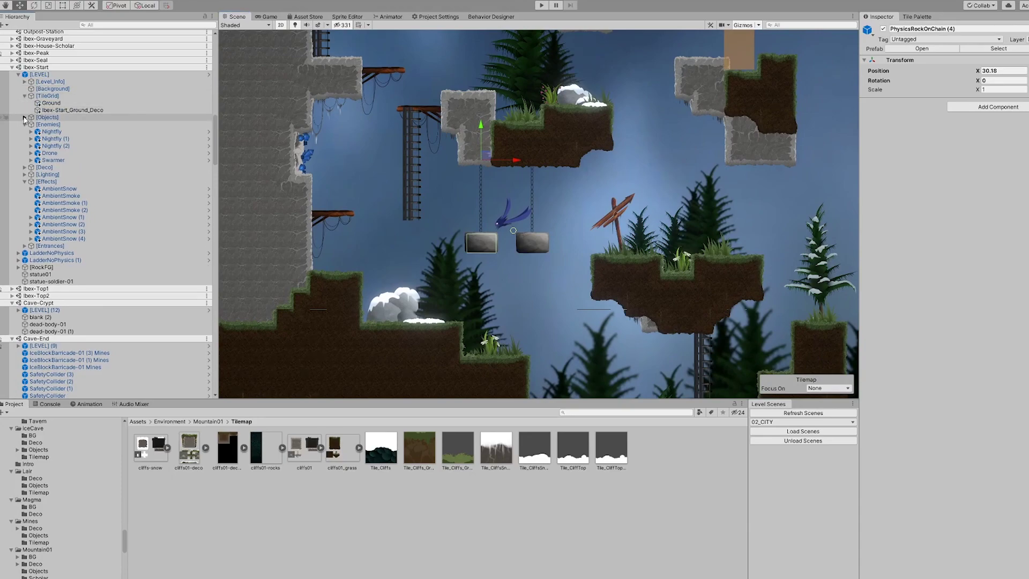
click(24, 118)
scroll(41, 204, down, 5)
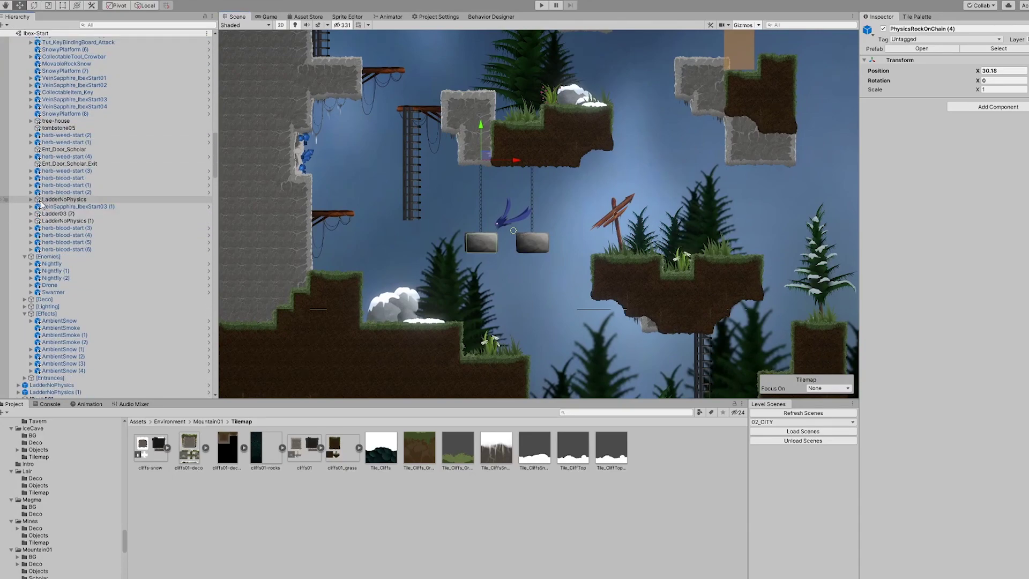
Select the Nightfly enemy hovering by the chained rocks and examine the surrounding ledges, ladders and swinging platforms.
click(501, 227)
key(f)
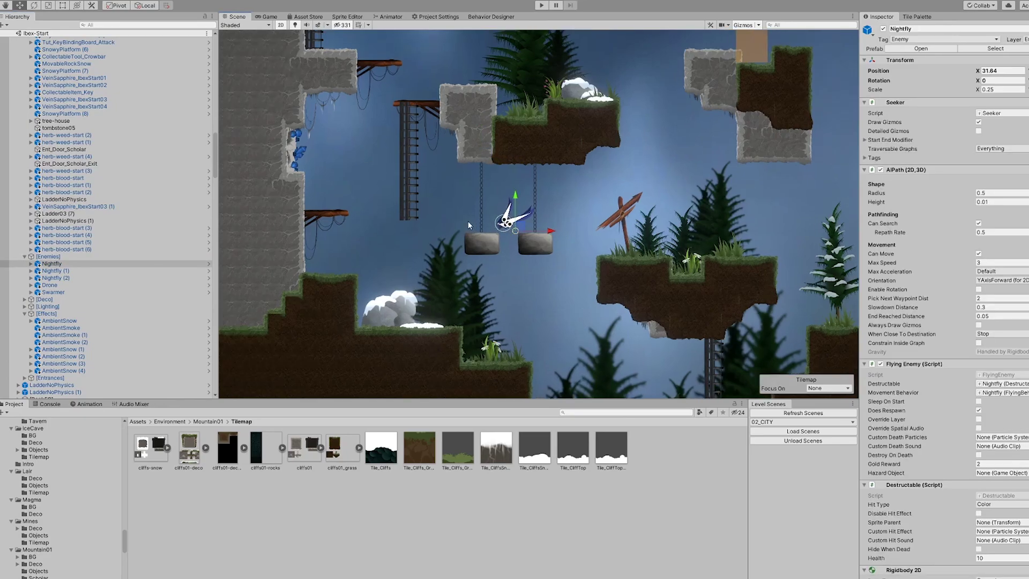
middle_drag(657, 207, 488, 312)
scroll(619, 200, down, 2)
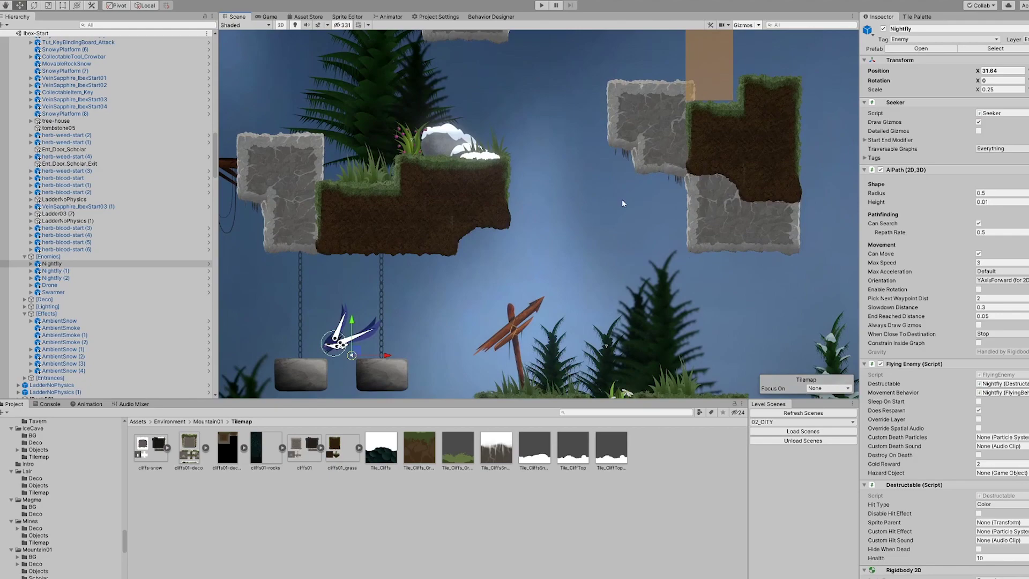
scroll(620, 206, down, 2)
middle_drag(620, 207, 525, 330)
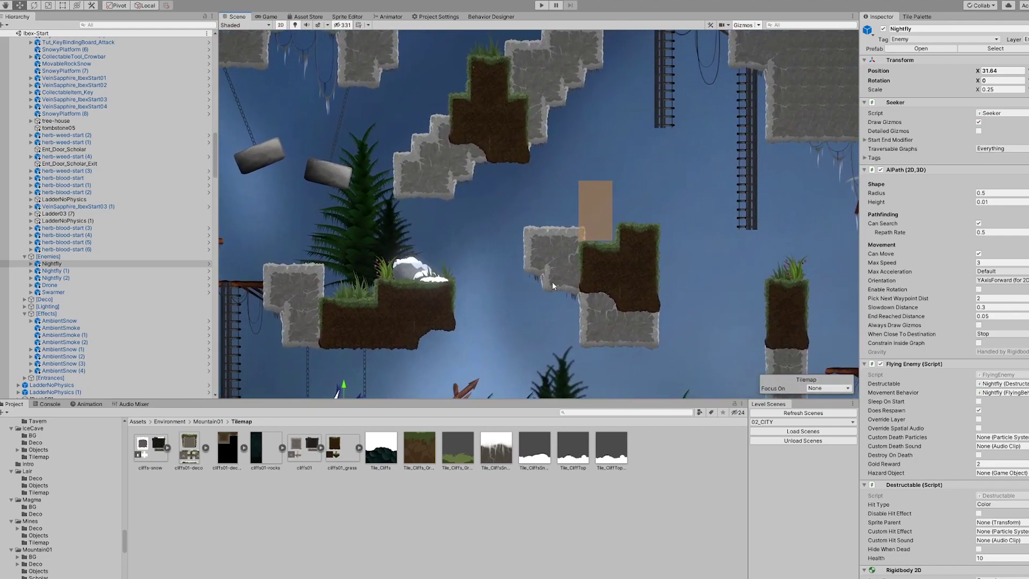
middle_drag(684, 106, 611, 260)
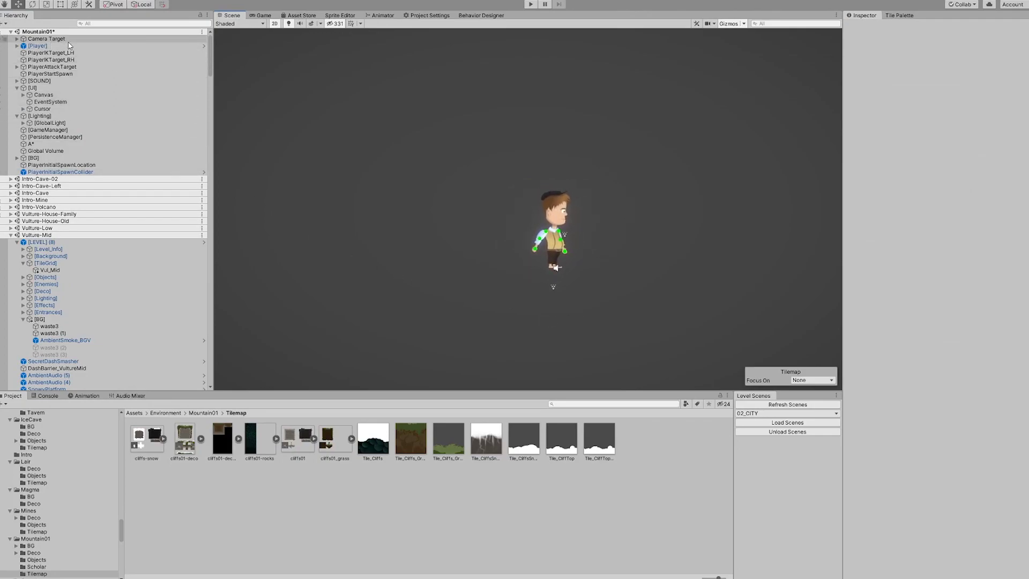
Expand Camera Target in Mountain01 and the Intro-Cave-02 scene, and collapse the Vulture-House-Old and Vulture-Mid scenes.
click(47, 39)
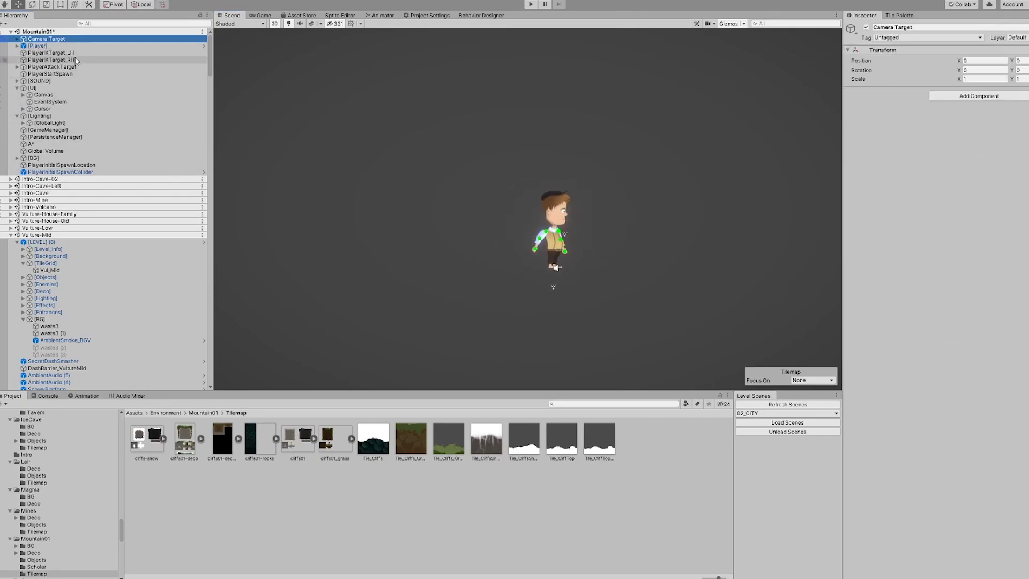
click(16, 39)
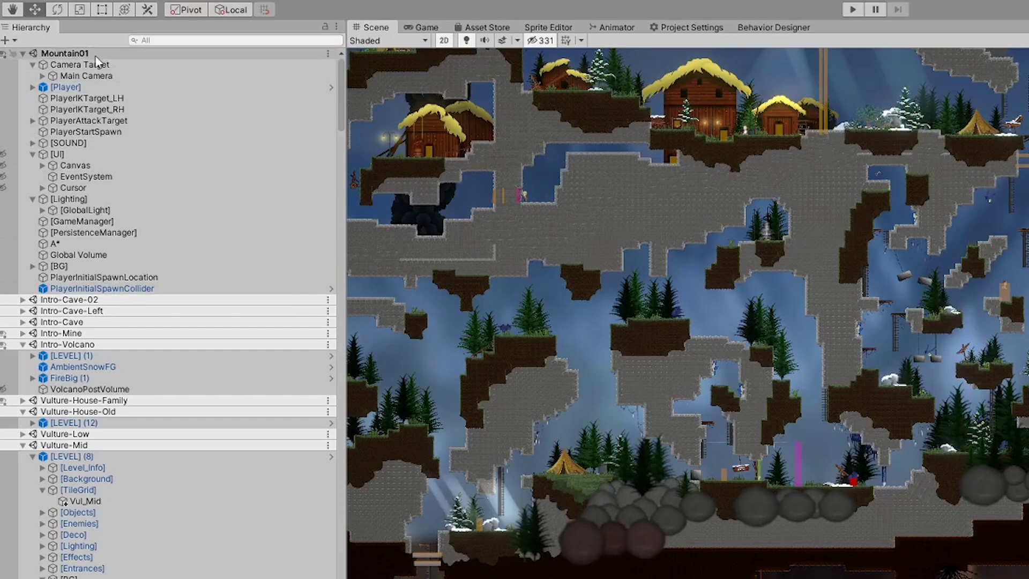
click(22, 300)
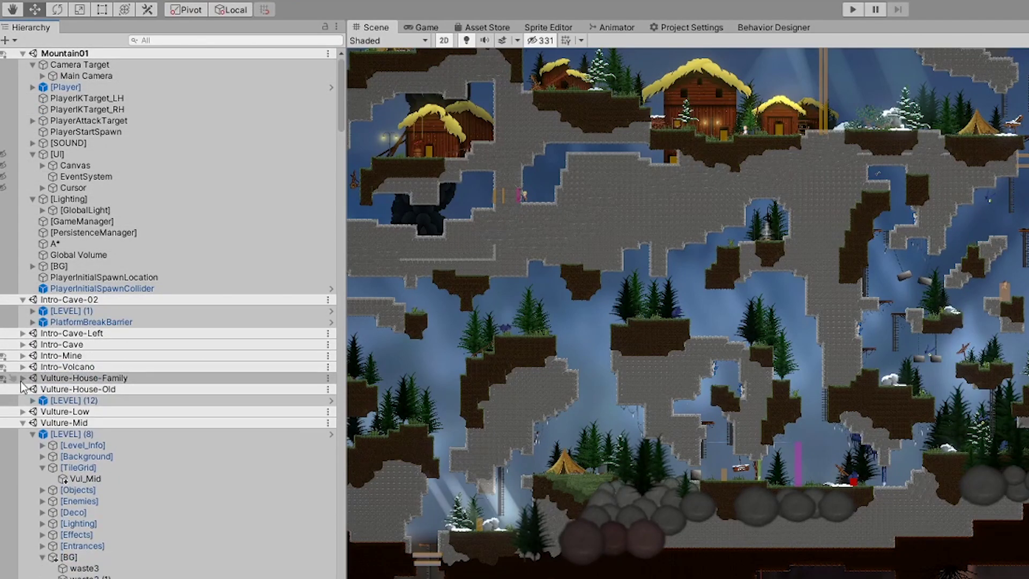
click(22, 389)
click(23, 417)
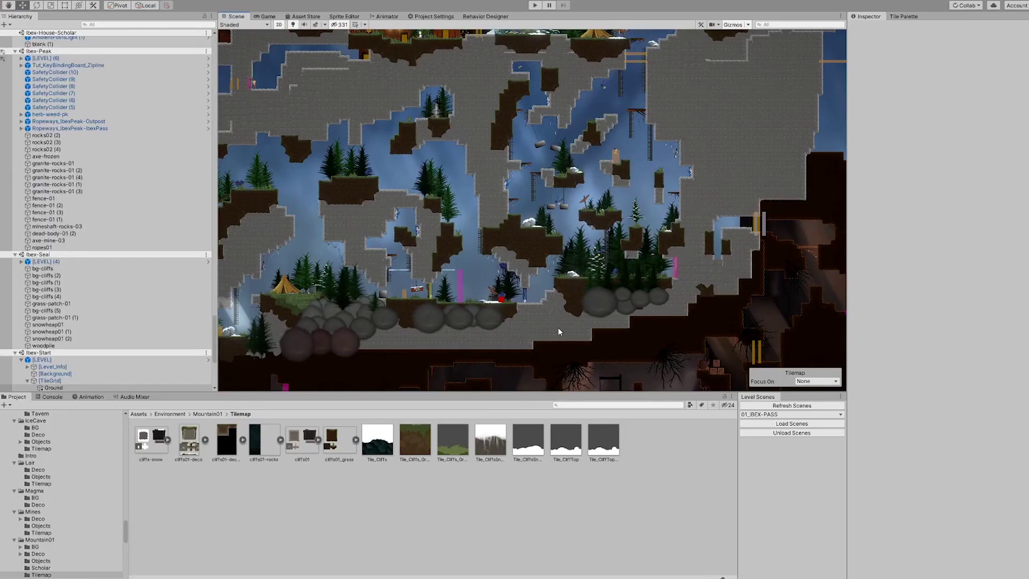
Check the Ground tilemap and the lower-range-5 background sprite, then unload the 01_IBEX-PASS level scenes and load them again.
click(558, 329)
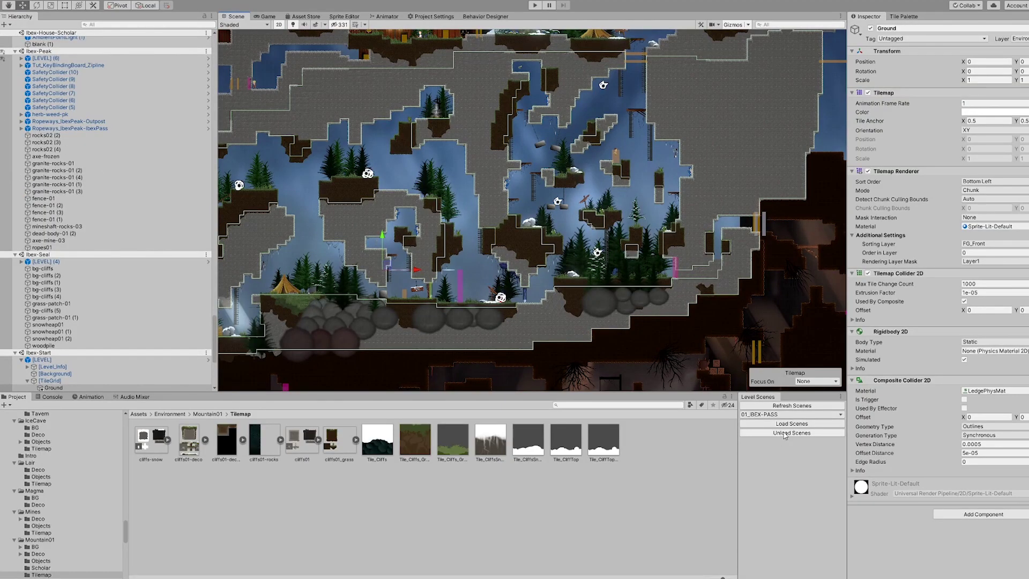
click(839, 136)
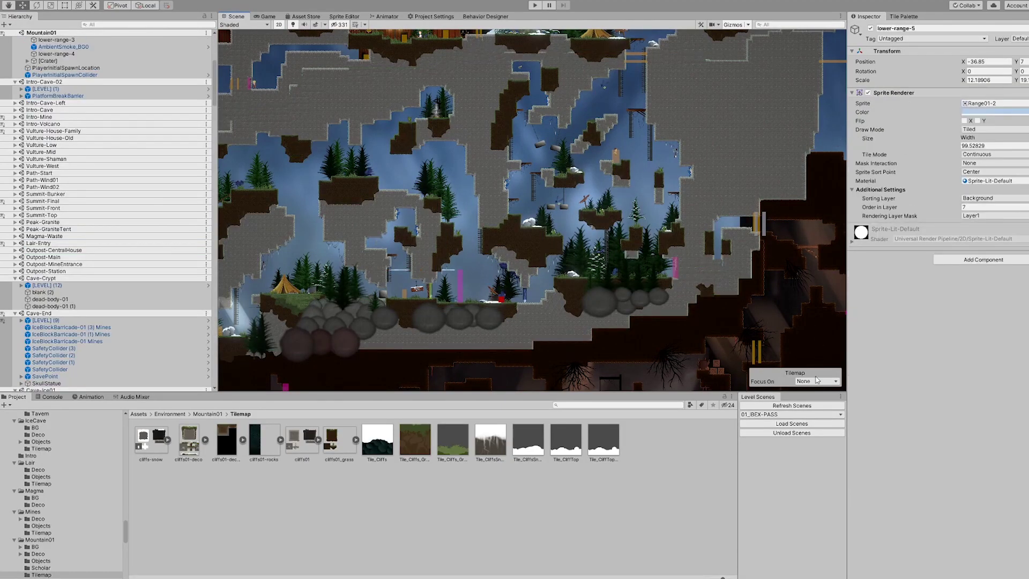
click(778, 436)
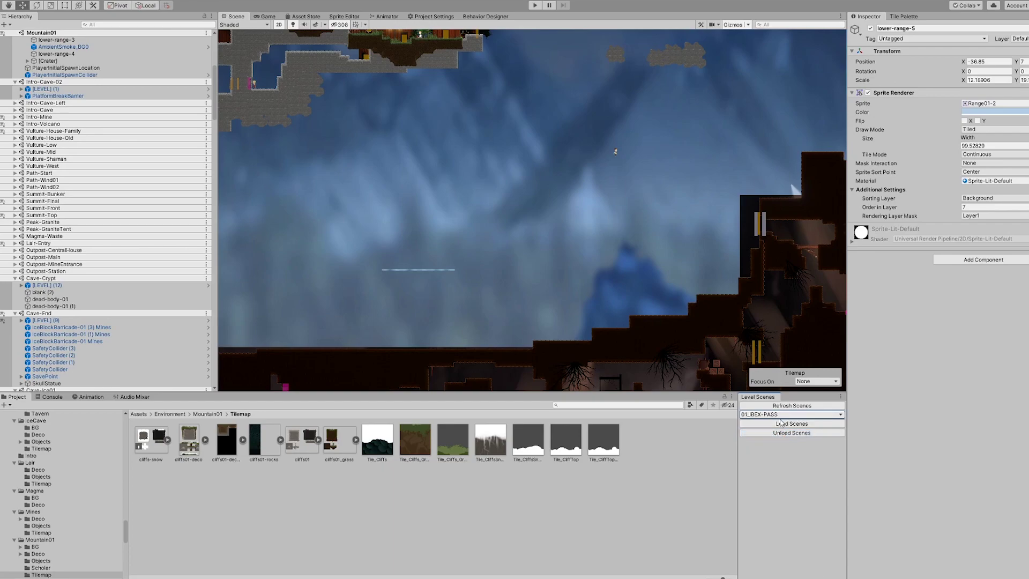
click(776, 426)
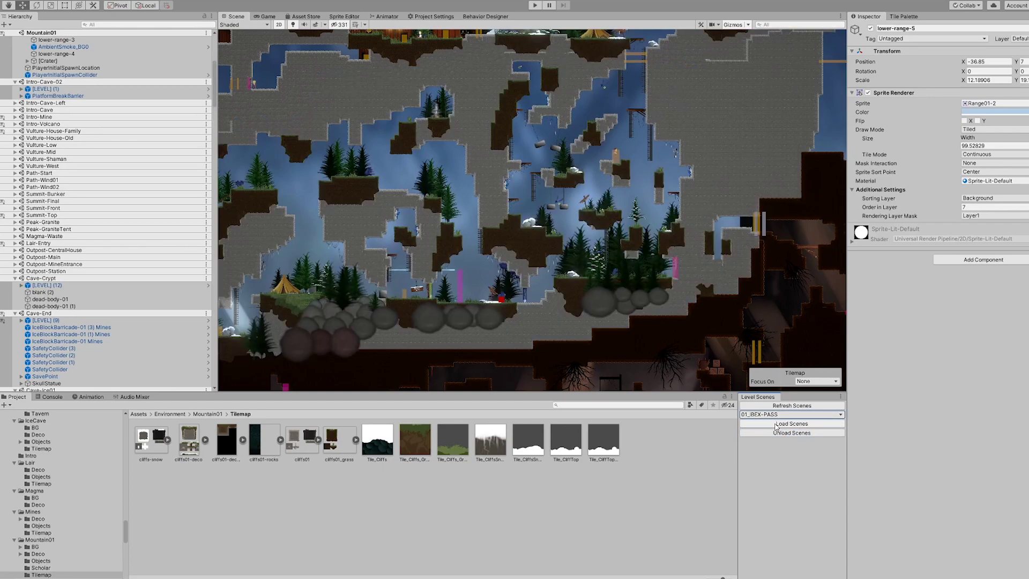
Inspect the Ent_Start and Ent_Top level entrance triggers in the ladder shaft beside the yellow tent.
scroll(729, 198, up, 10)
scroll(728, 198, right, 10)
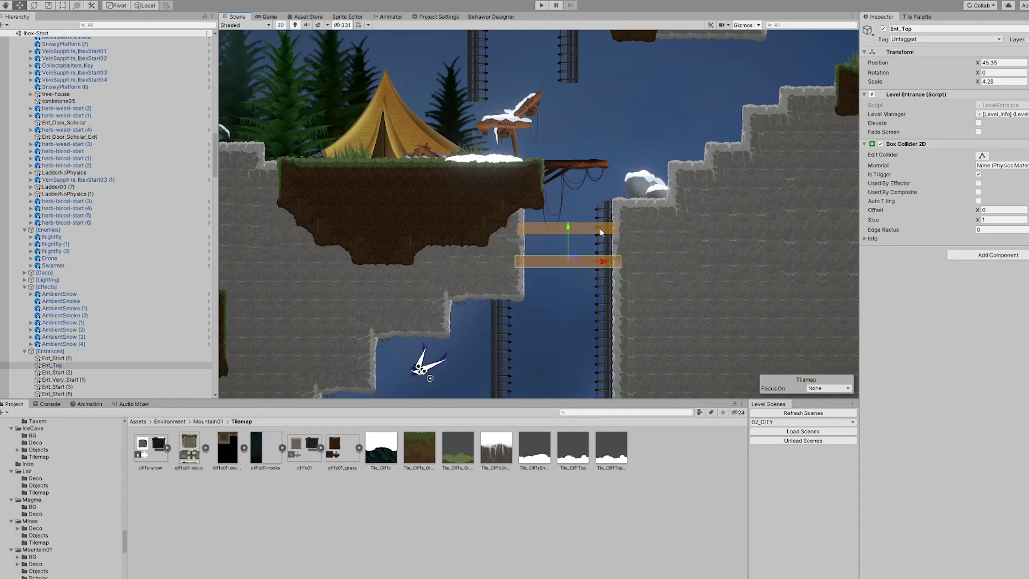
click(599, 227)
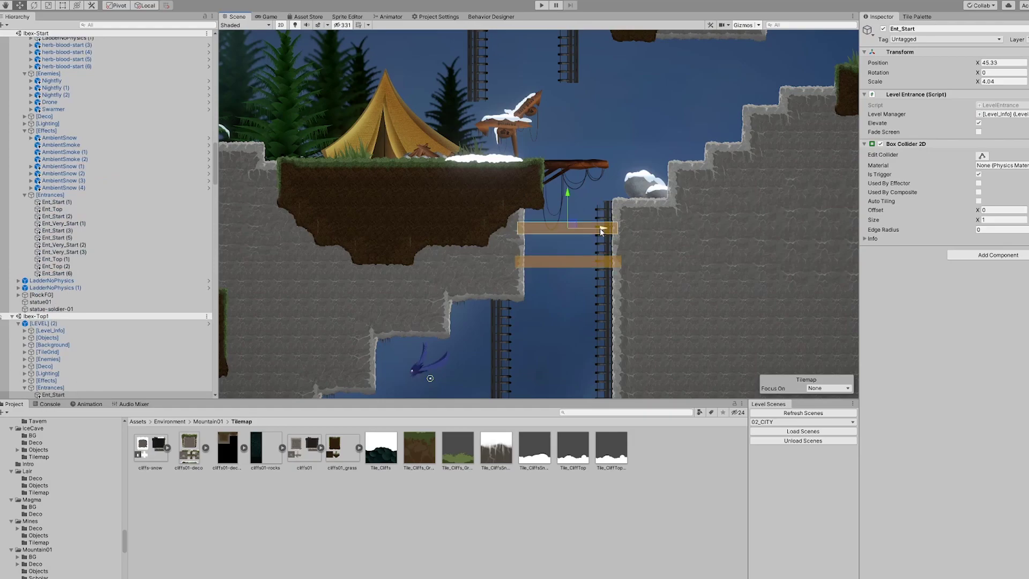
click(590, 262)
Inspect the tall Ent_Right entrance trigger beside the yellow-roofed wooden houses.
scroll(649, 247, down, 4)
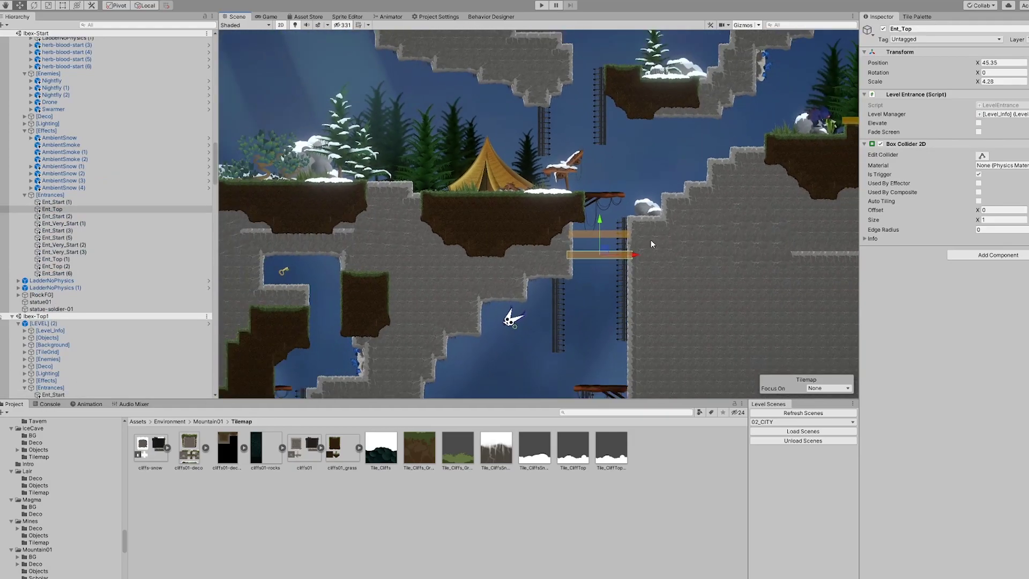
middle_drag(416, 131, 604, 196)
scroll(452, 211, up, 8)
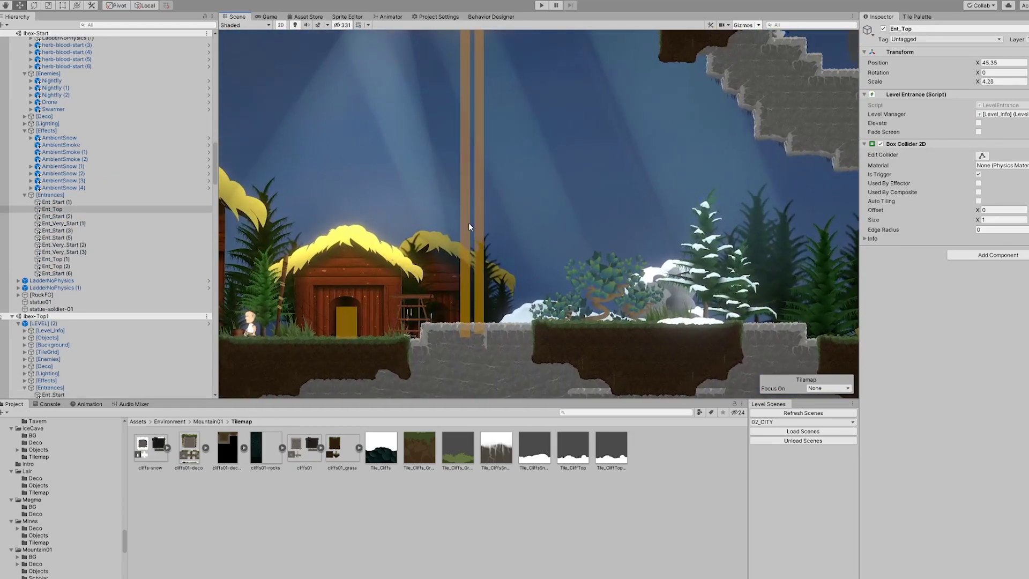
click(456, 220)
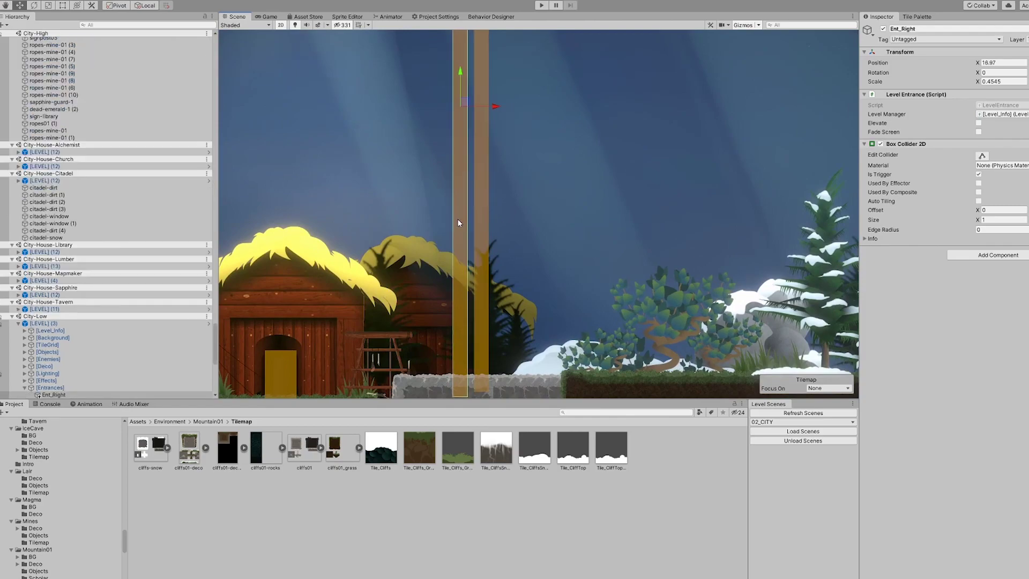
Survey the game world from the wooden houses across the cliffs and ice caves to the snow-covered statue.
scroll(509, 210, down, 4)
scroll(566, 201, down, 2)
middle_drag(565, 201, 582, 264)
middle_drag(510, 187, 365, 35)
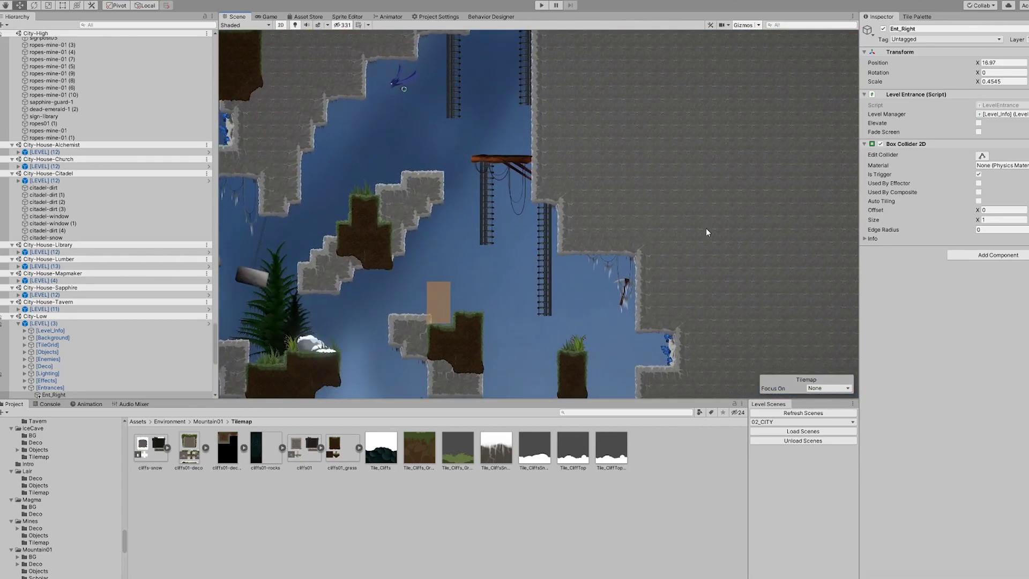
scroll(555, 323, down, 6)
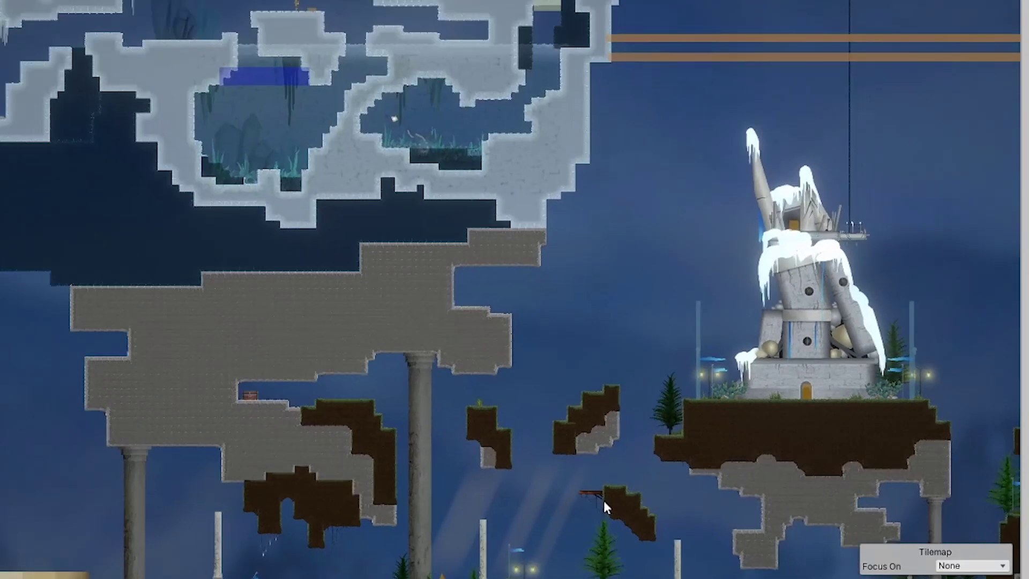
middle_drag(605, 502, 223, 303)
middle_drag(822, 482, 425, 436)
Examine the separate interior levels laid out outside the main world, including the alchemist's cauldron room and the gear machinery room.
scroll(758, 333, up, 5)
scroll(780, 244, up, 2)
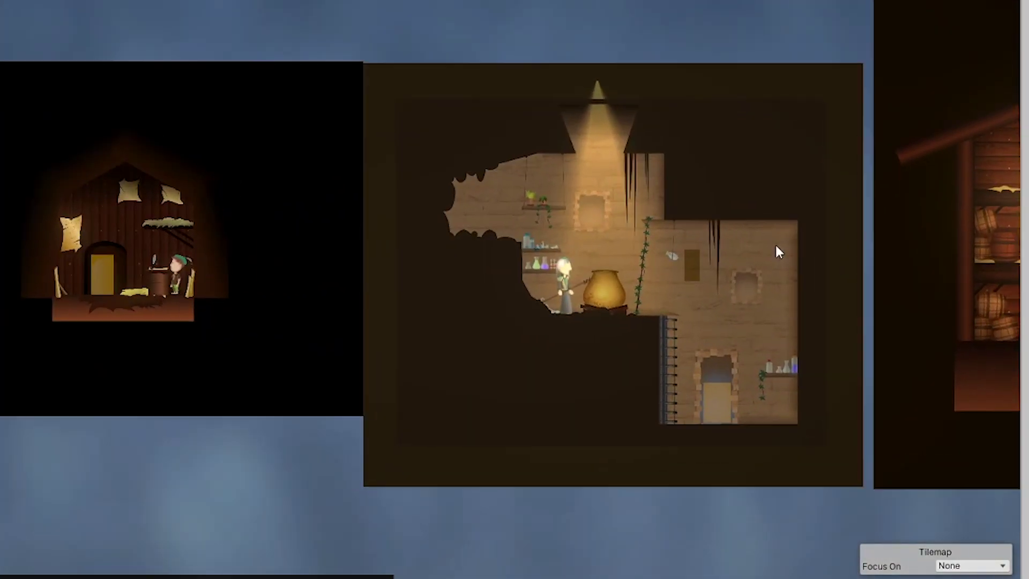
middle_drag(632, 356, 534, 380)
scroll(534, 380, up, 4)
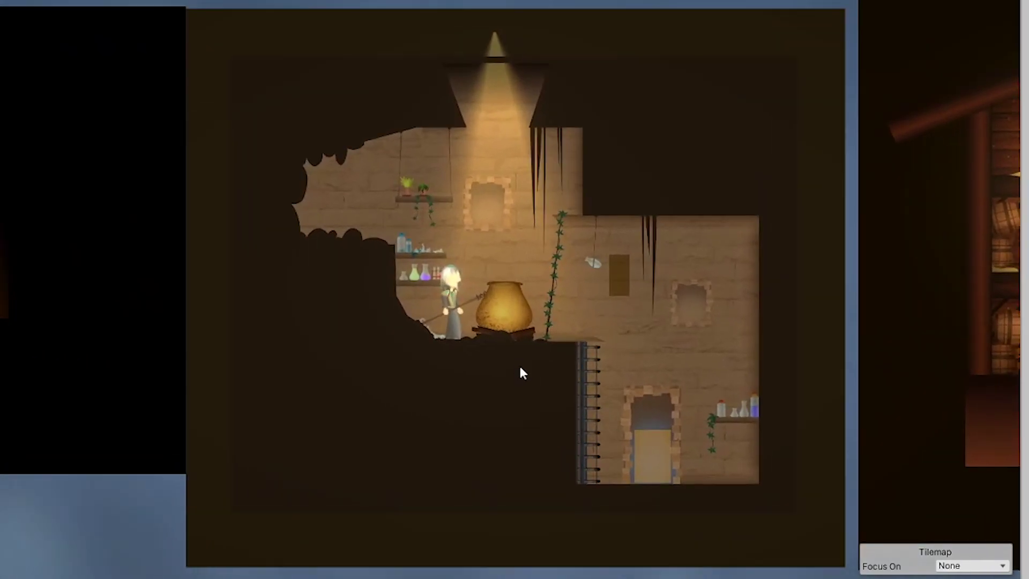
scroll(648, 232, down, 1)
middle_drag(648, 232, 649, 198)
scroll(649, 198, down, 8)
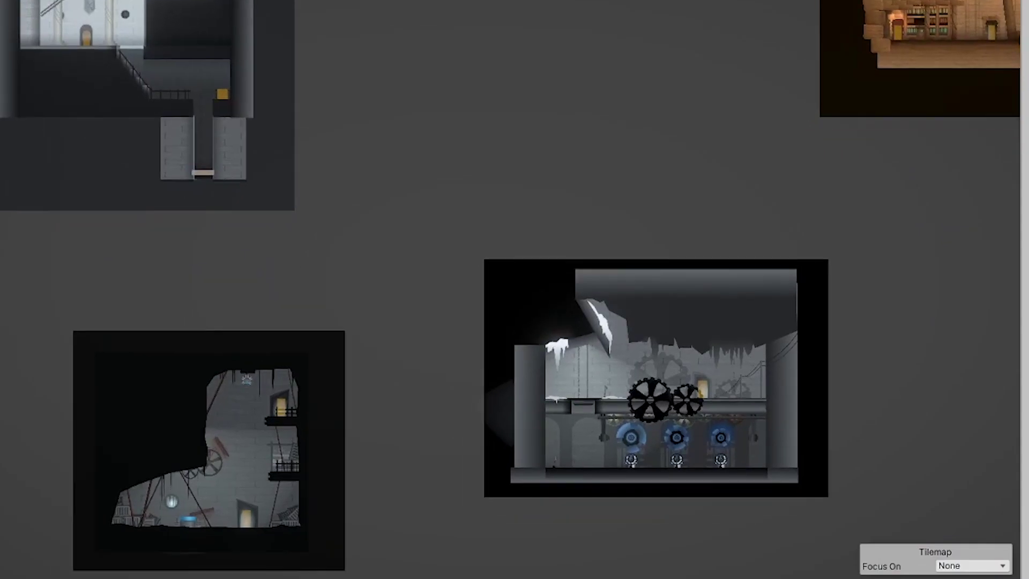
middle_drag(429, 576, 976, 320)
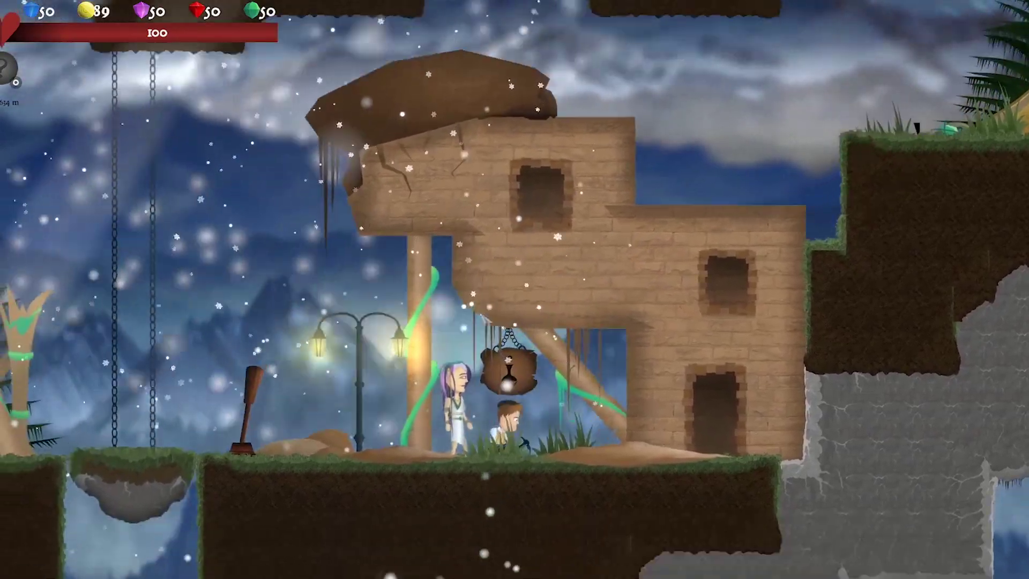
key(d)
key(w)
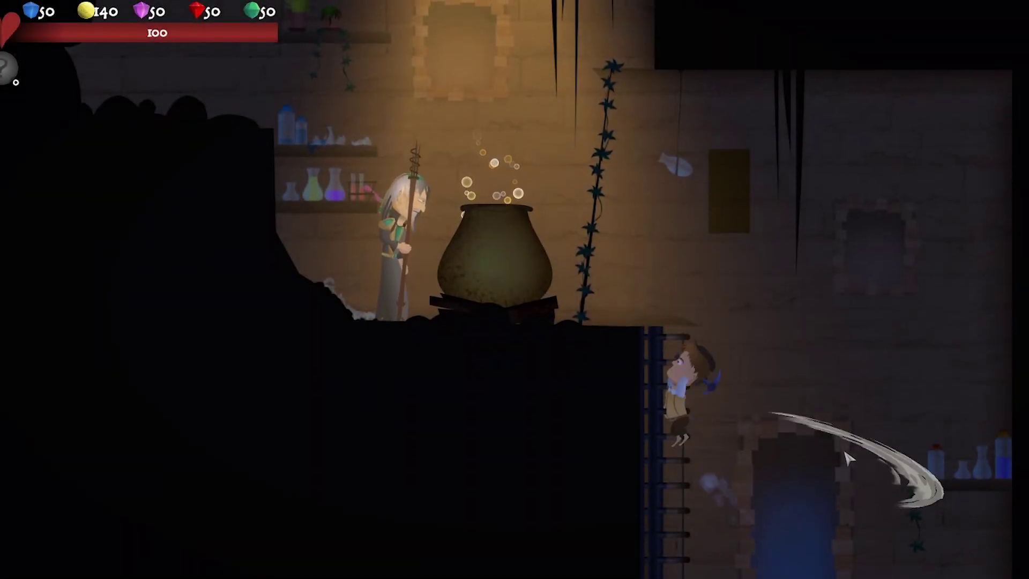
key(w)
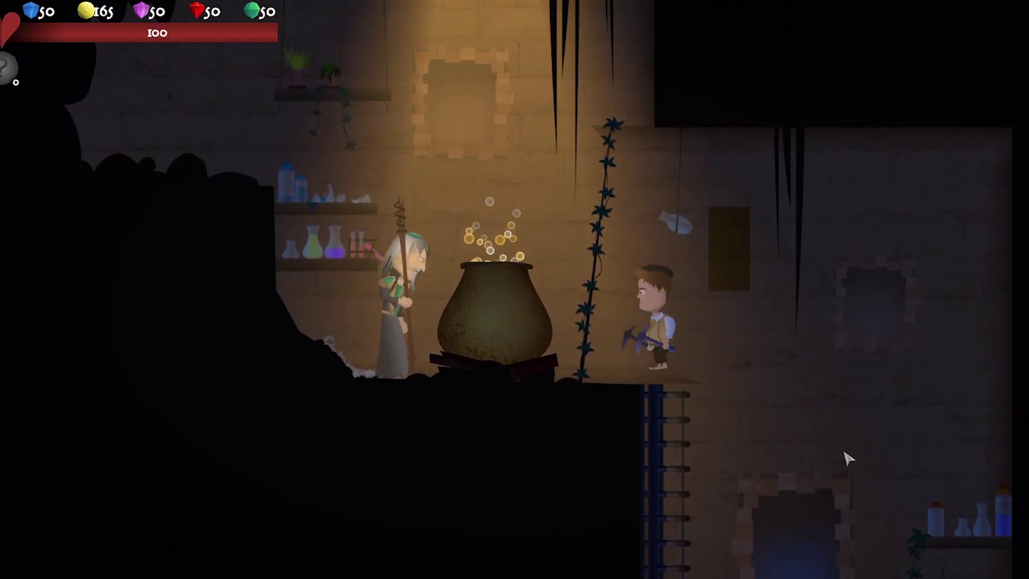
key(space)
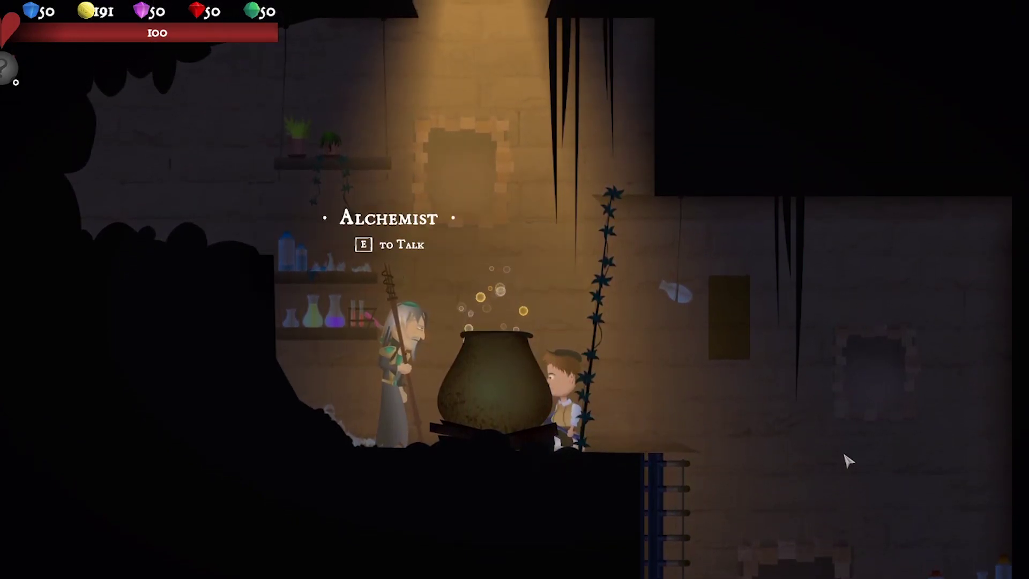
key(s)
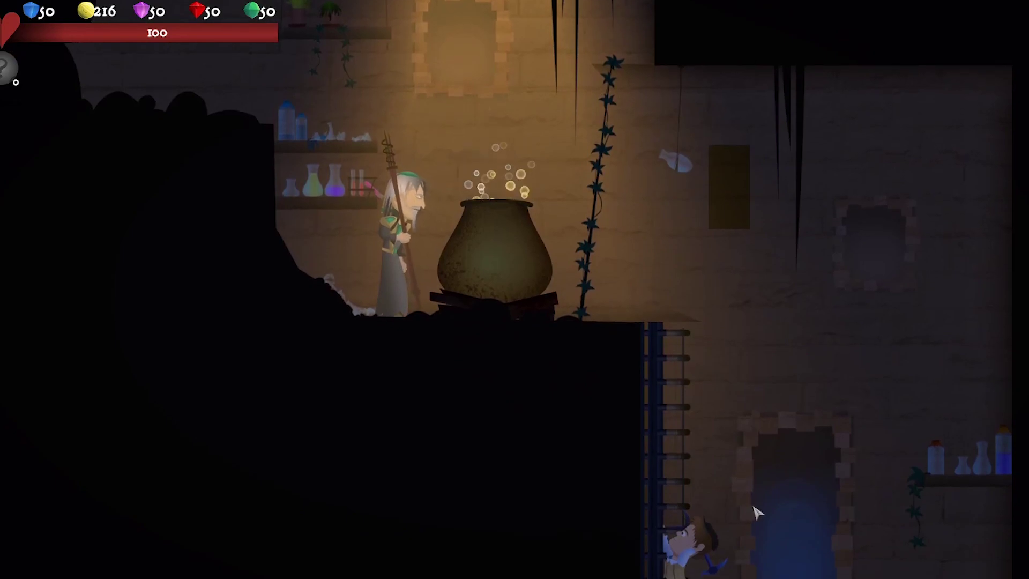
key(w)
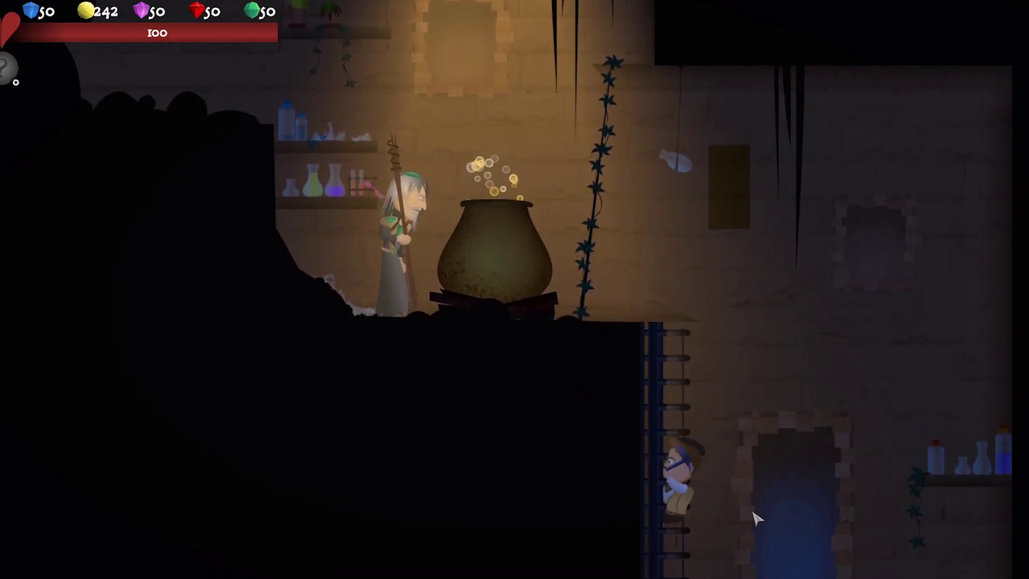
key(w)
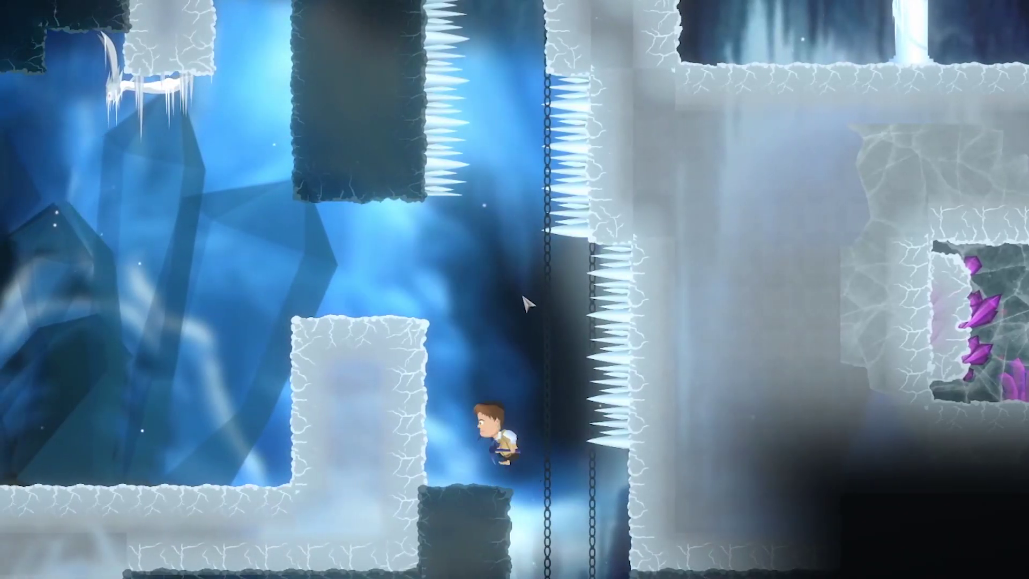
key(d)
key(d)
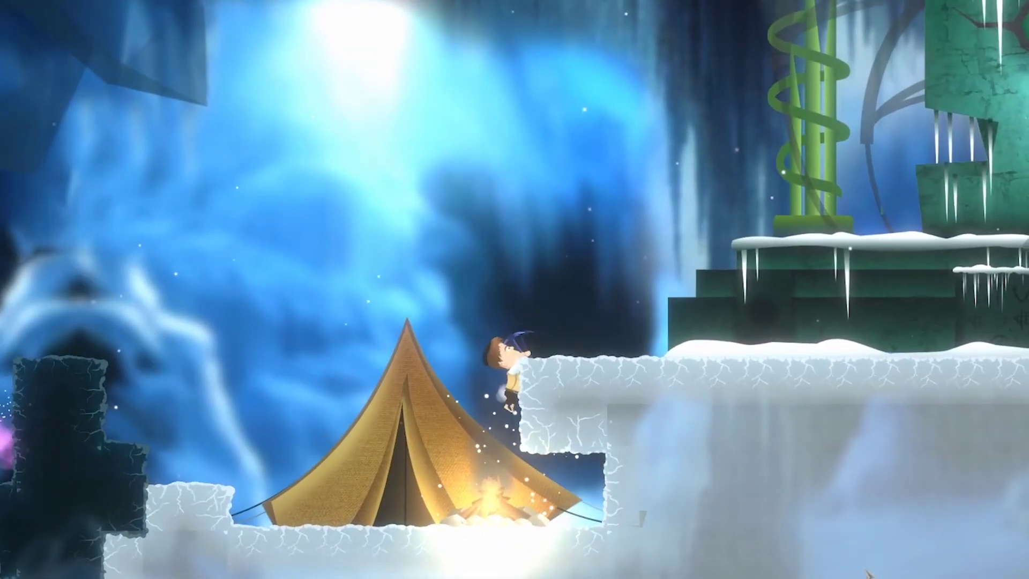
key(d)
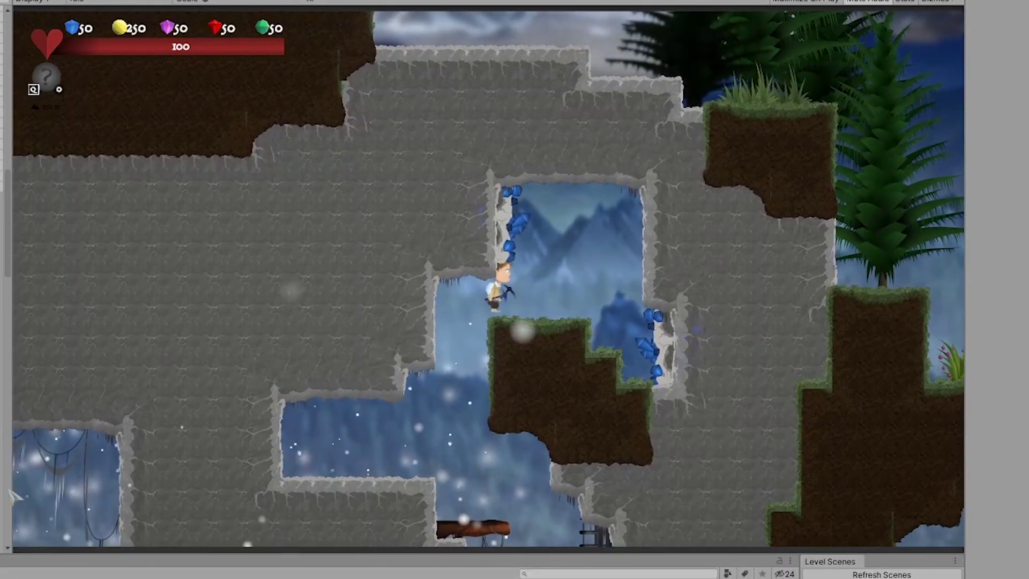
Play-test the cave by moving the character across the grassy ledge beside the blue crystal veins.
key(d)
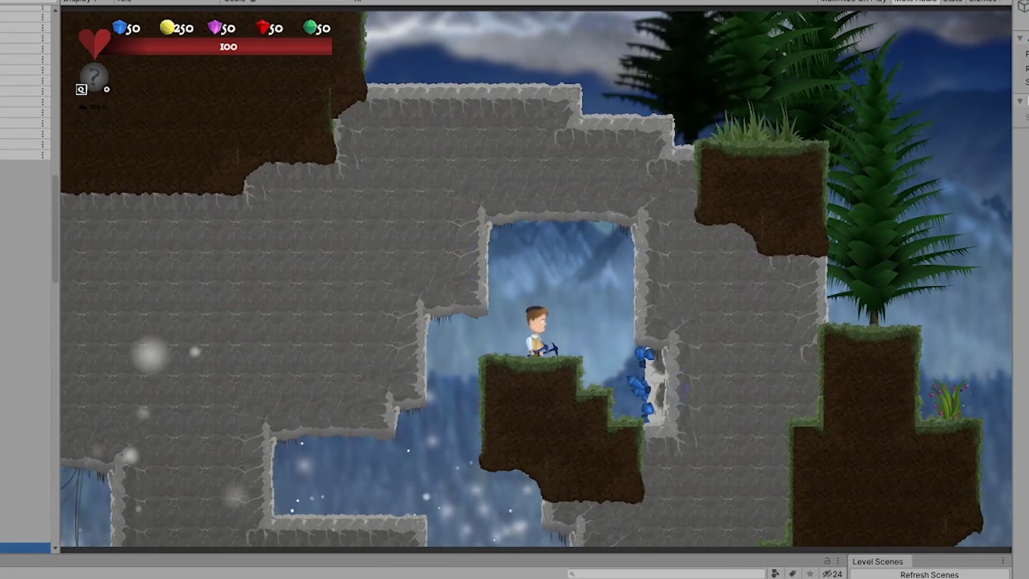
key(e)
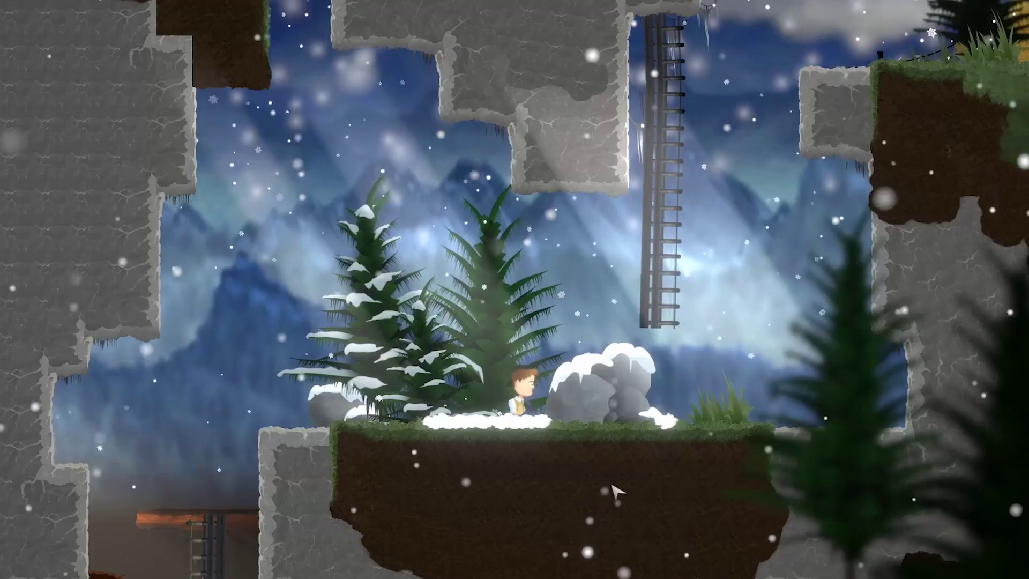
key(Right)
key(Up)
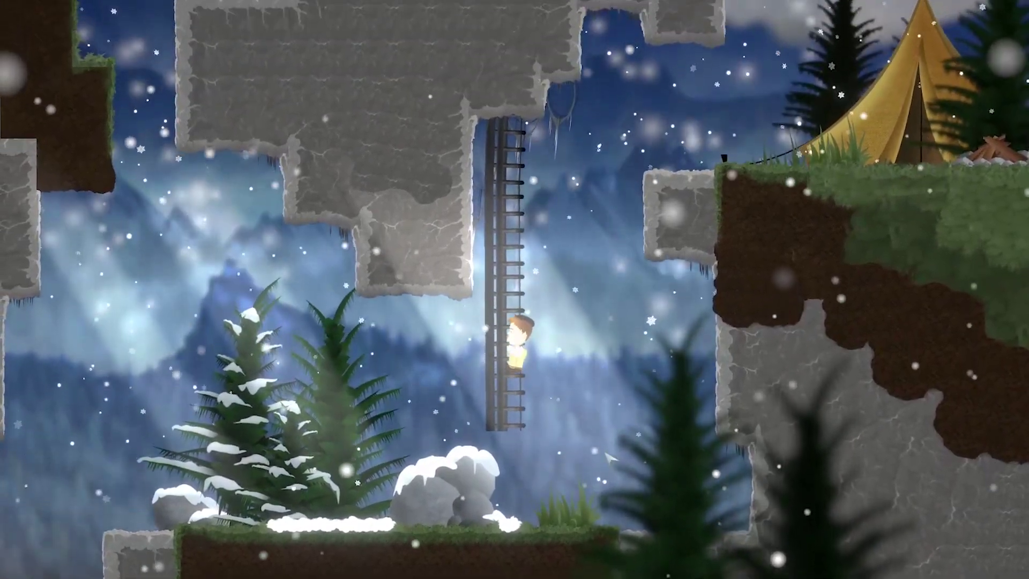
key(Up)
key(Right)
key(space)
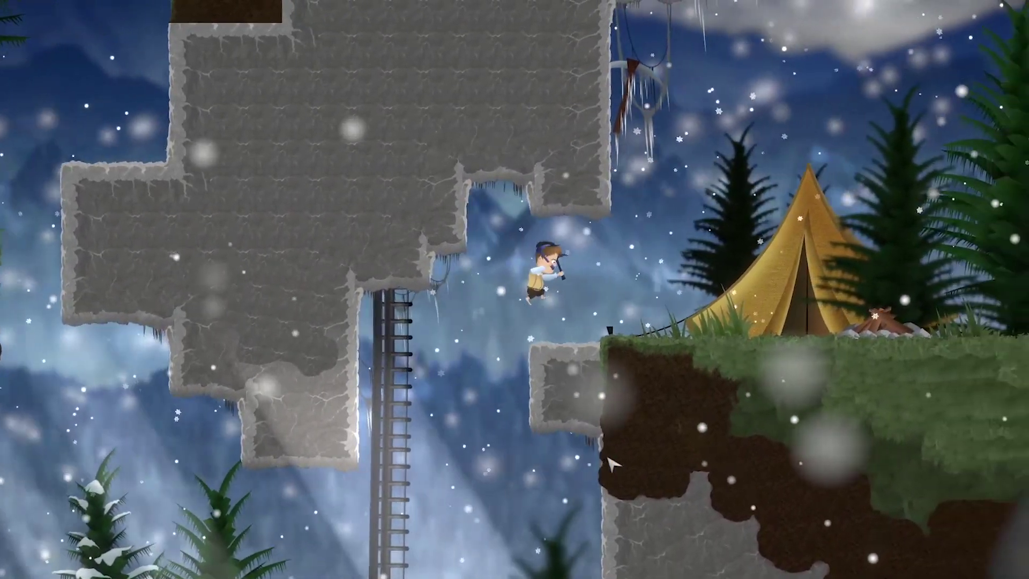
Play-test the snowy cliffs by jumping to the tent, lighting its campfire and walking on past the tomb.
key(Right)
key(e)
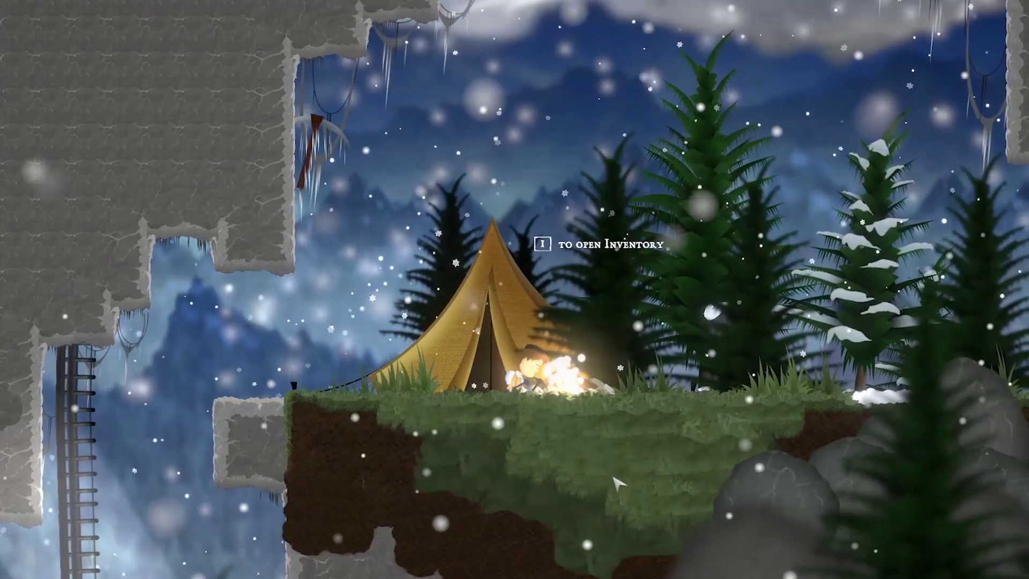
key(Right)
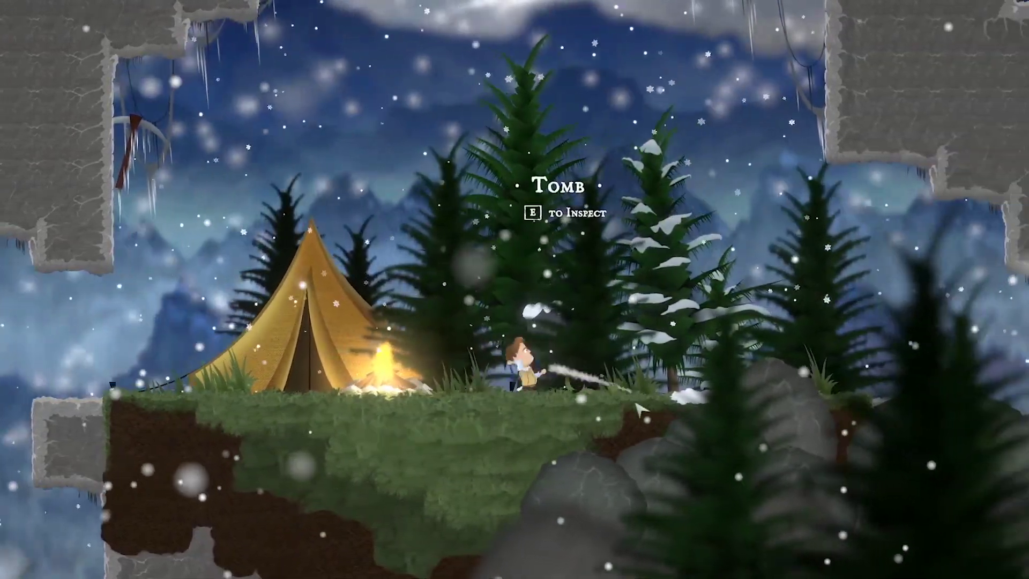
key(Right)
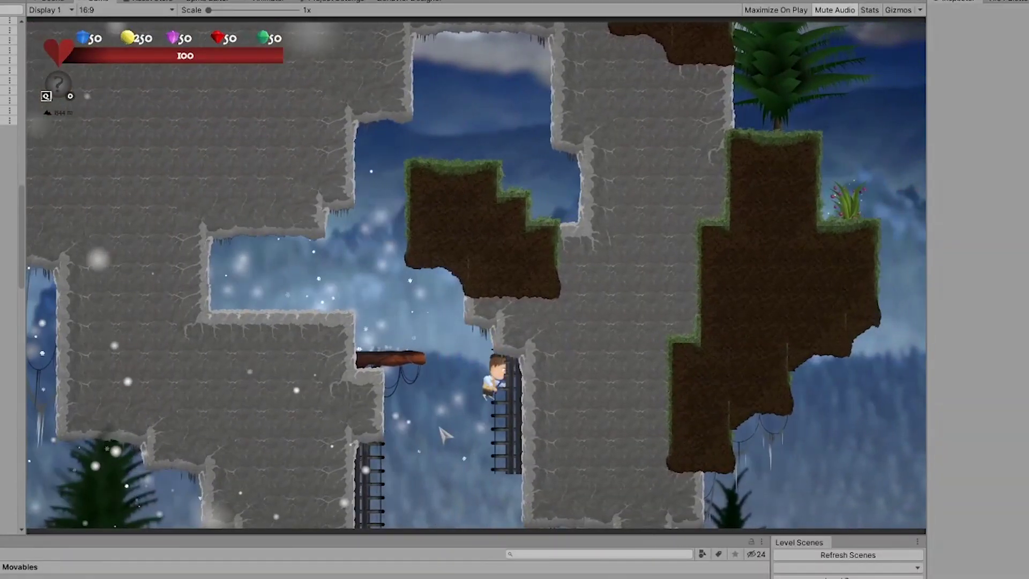
Play-test the cliff shaft by dropping past the ladders and heading toward the Left Mouse attack sign.
key(Down)
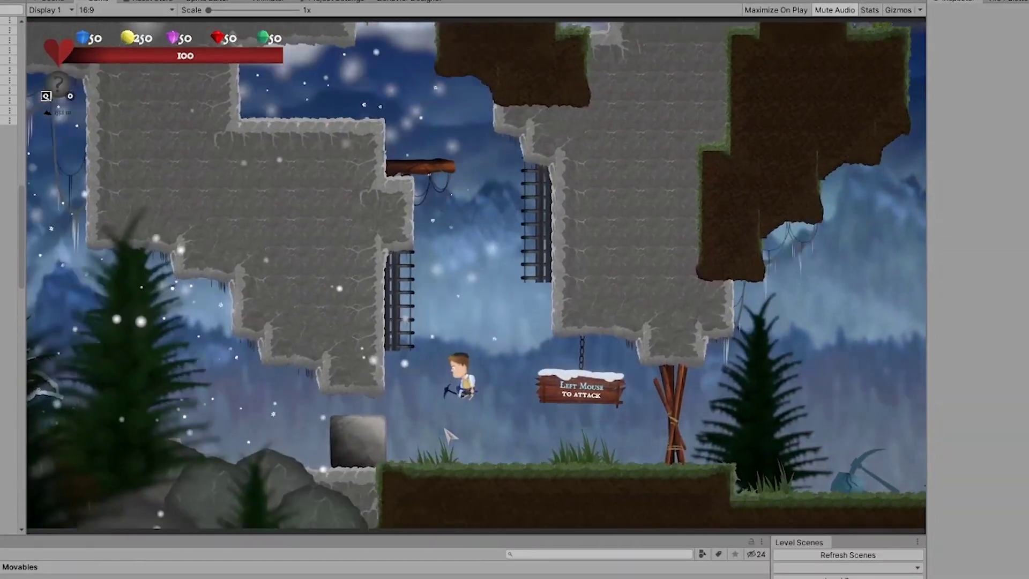
key(Right)
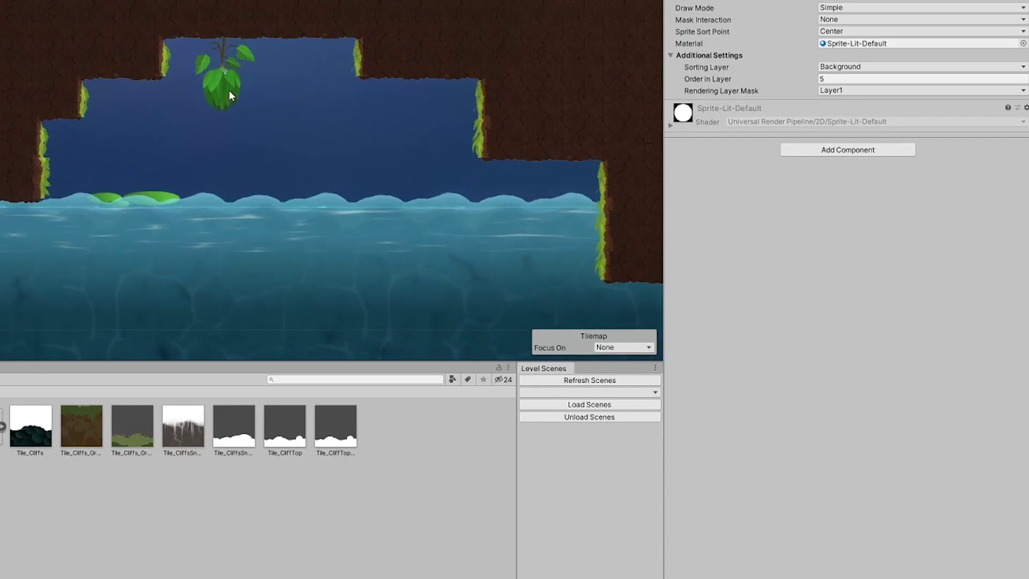
Select the leafy plant hanging from the cave ceiling above the water.
click(230, 90)
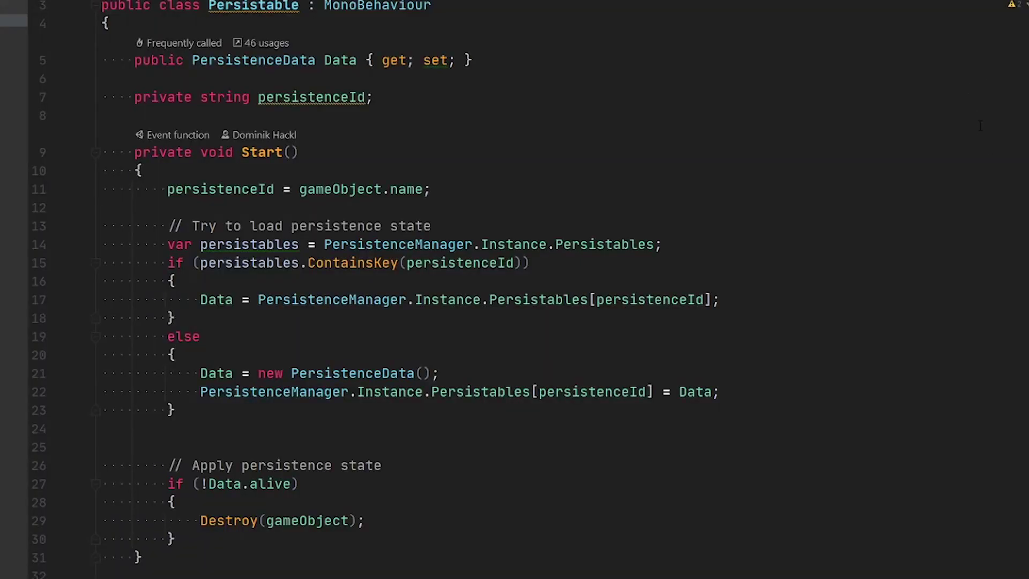
Review how the Persistable class loads and applies its state and how the switch script restores its activated state.
scroll(980, 131, down, 3)
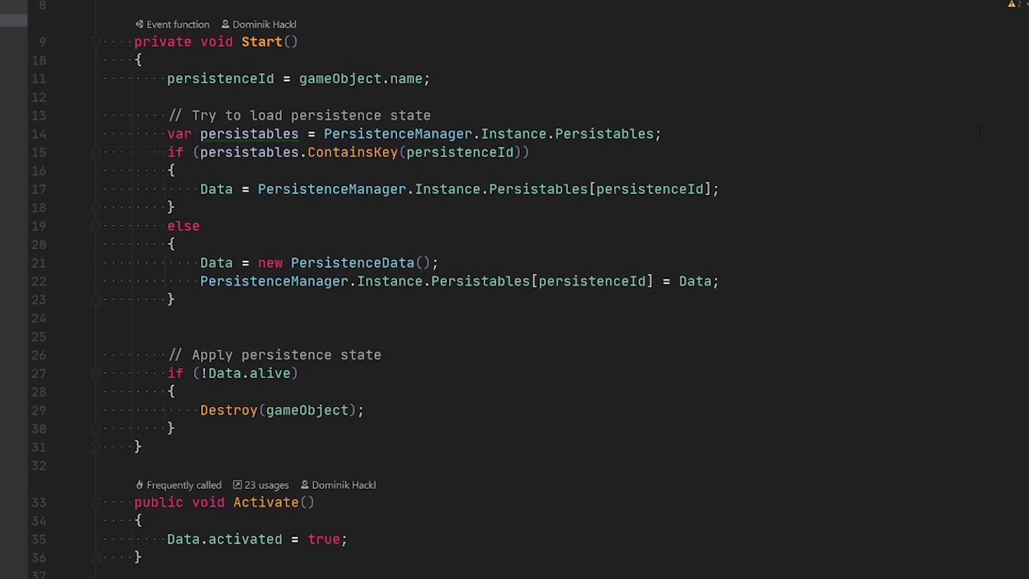
scroll(984, 231, down, 1)
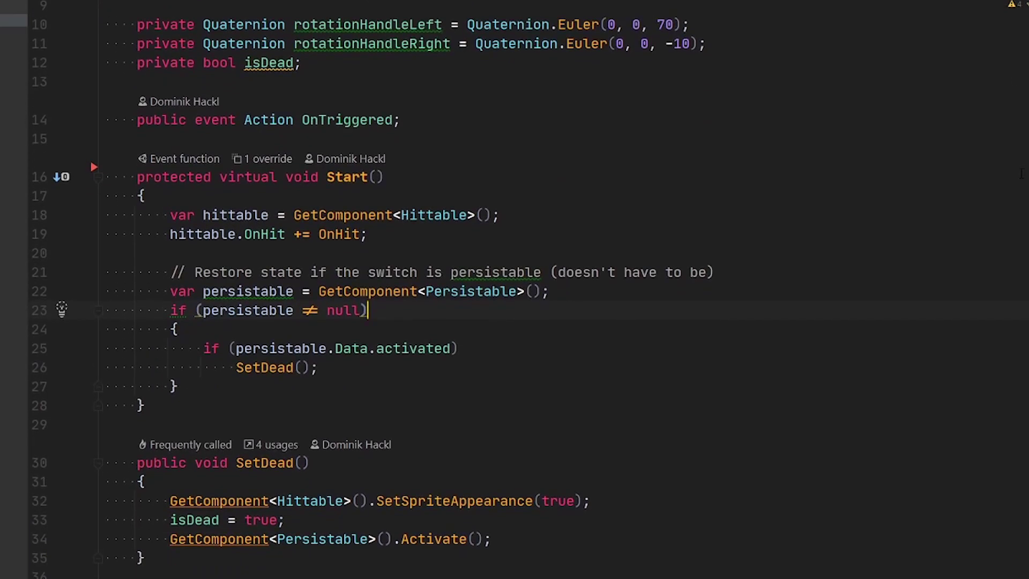
scroll(1021, 174, down, 5)
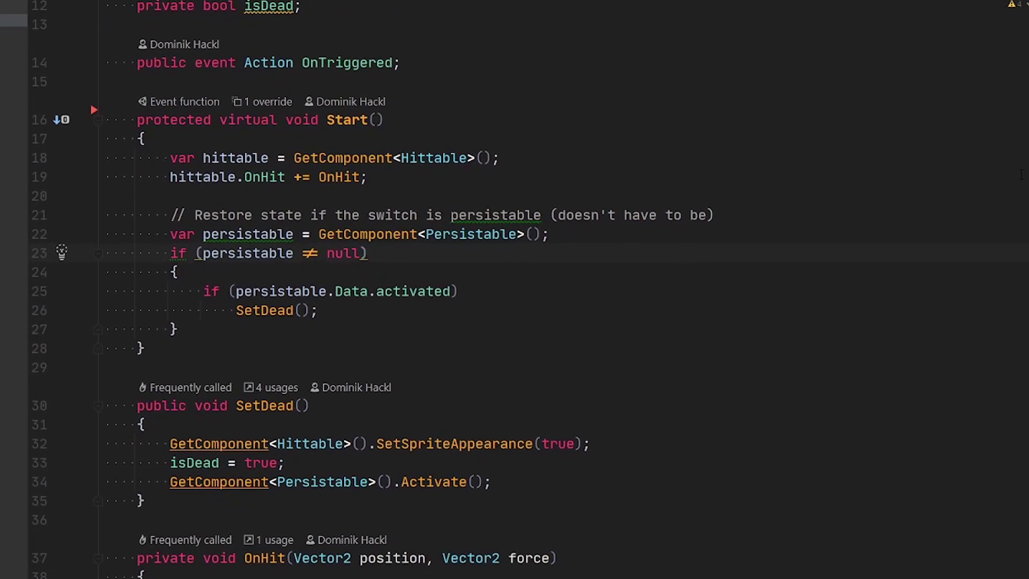
scroll(1021, 174, down, 2)
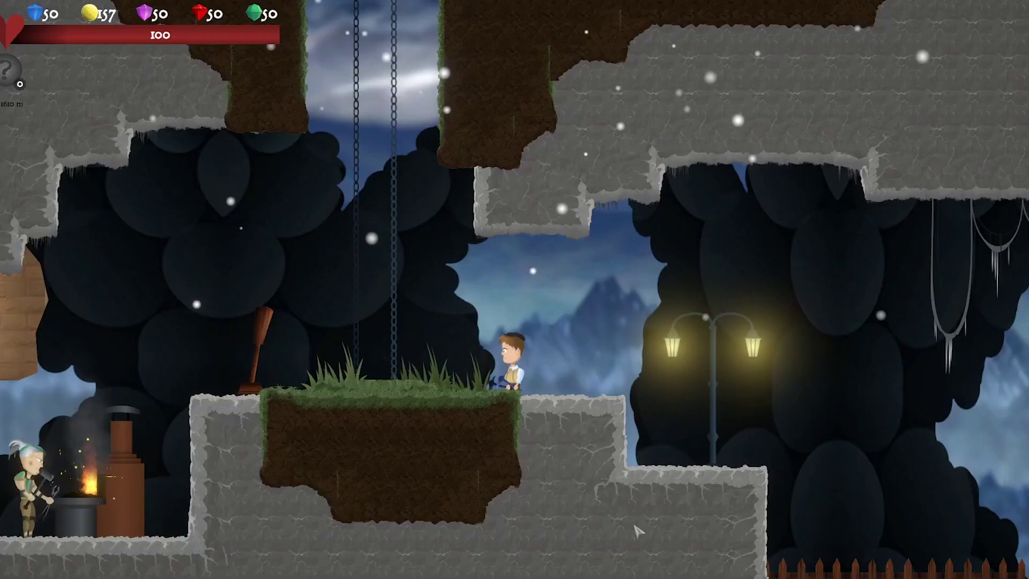
Play-test the chain-hung platform area, moving the character down to the Toolsmith and starting a conversation.
key(a)
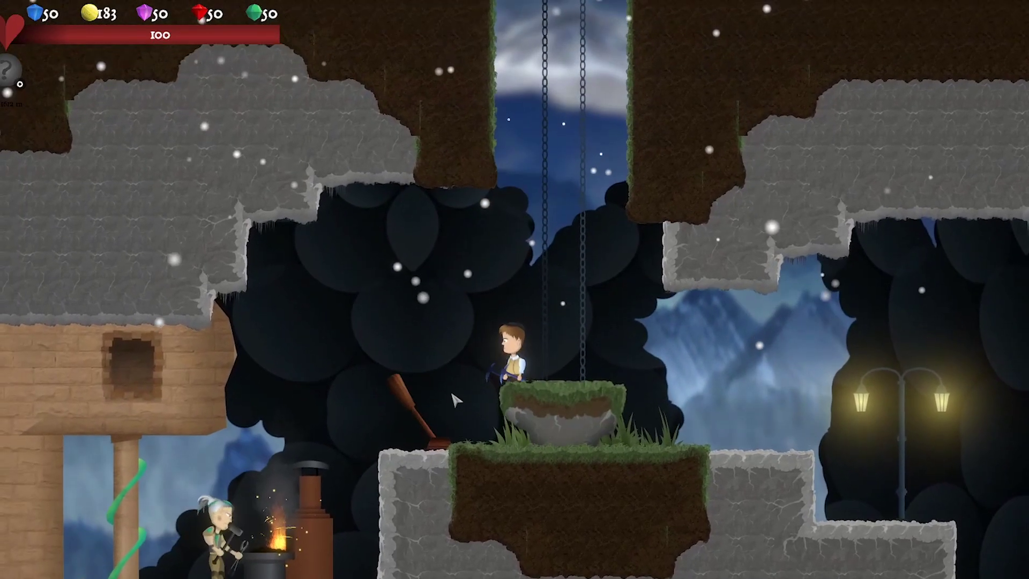
key(space)
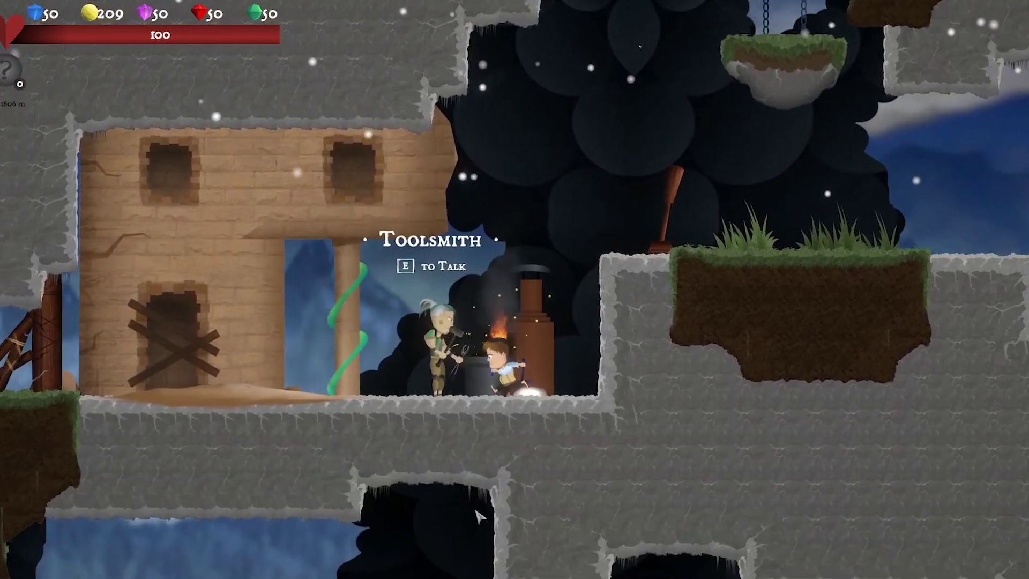
key(e)
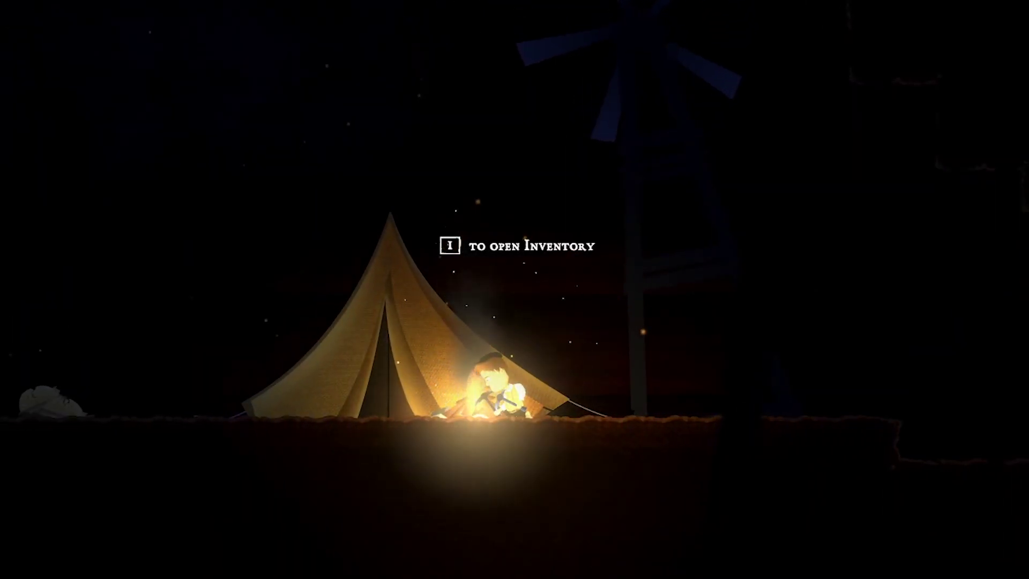
Walk the character from the dark campsite to the blue-haired woman and advance her dialogue.
key(a)
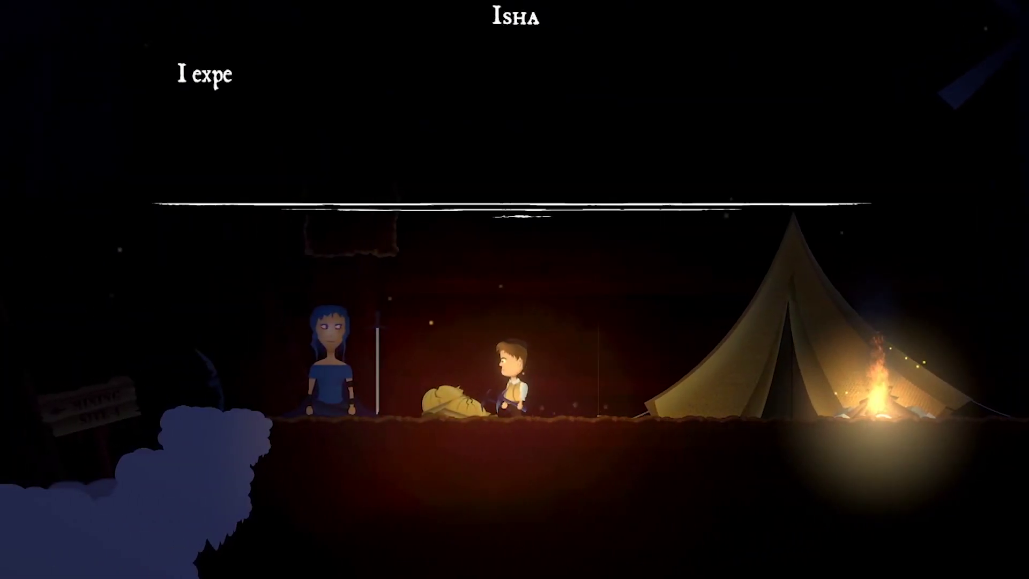
key(space)
key(space)
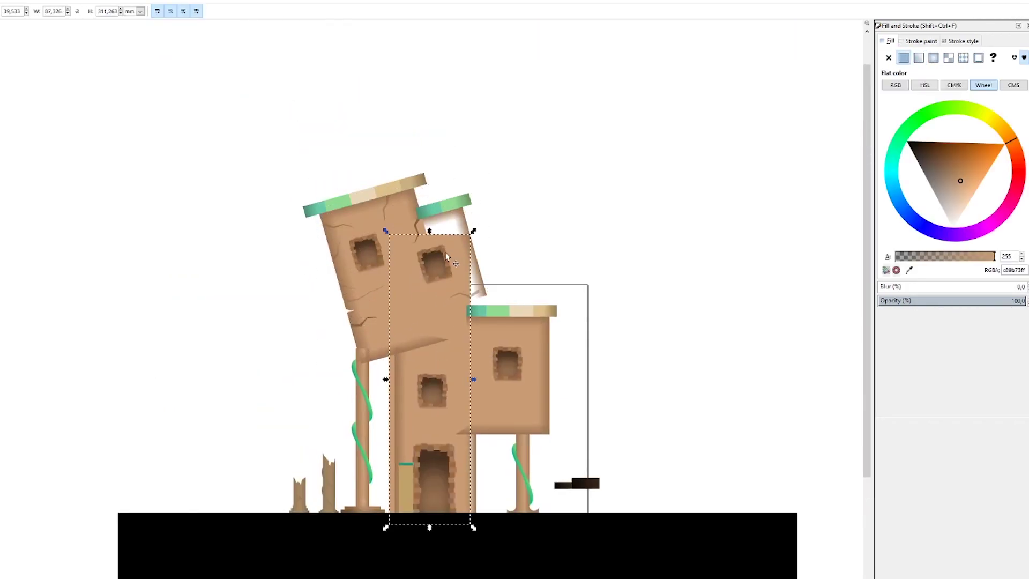
In Inkscape, place a small brown crack on the vine-wrapped pillar under the leaning tower.
click(485, 145)
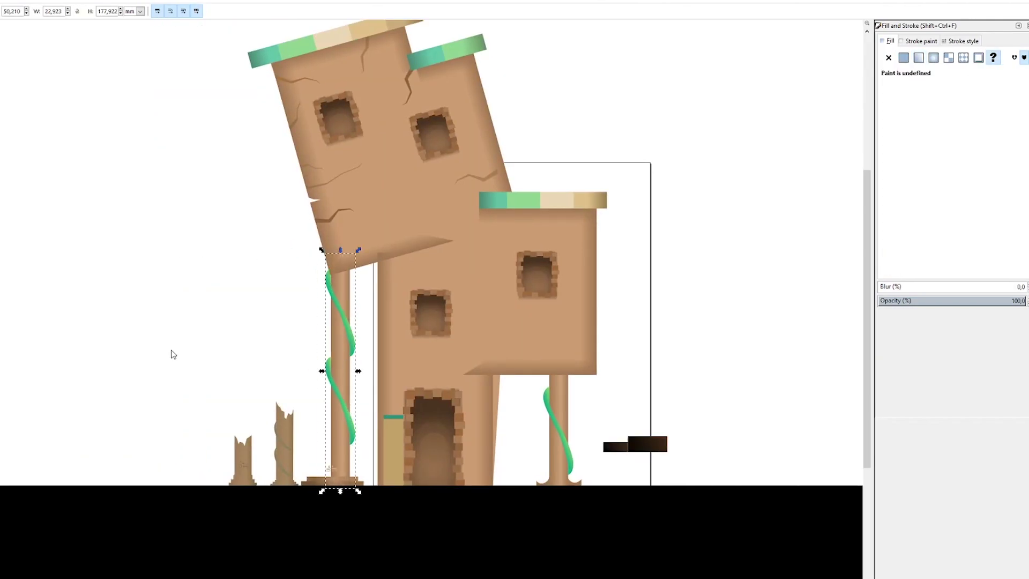
ctrl+scroll(321, 277, up, 3)
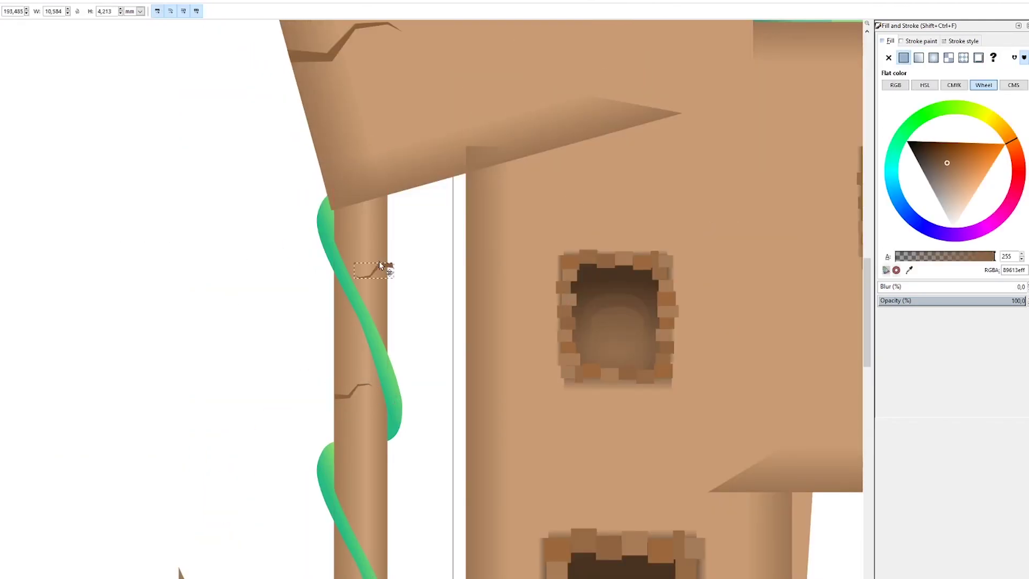
click(378, 262)
ctrl+scroll(412, 421, down, 1)
ctrl+scroll(412, 416, up, 3)
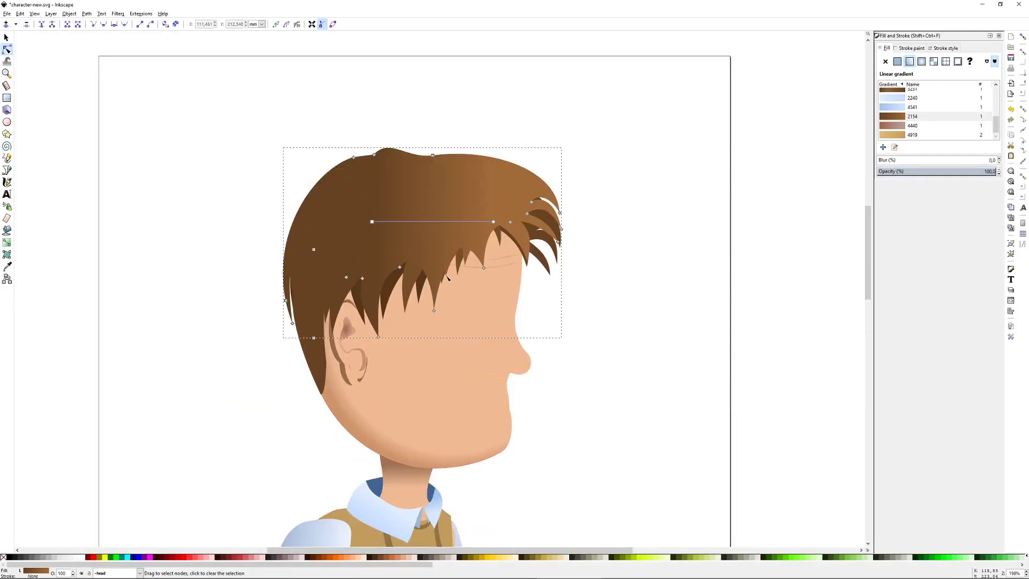
click(509, 329)
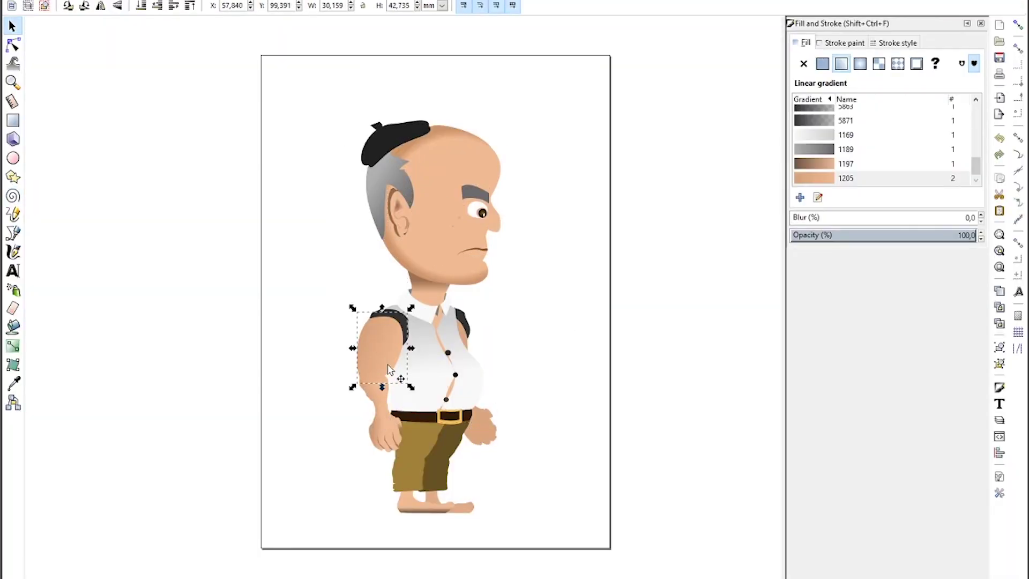
Open the Layers dialog for the bald character and look through its body-part layers.
click(637, 294)
key(alt+l)
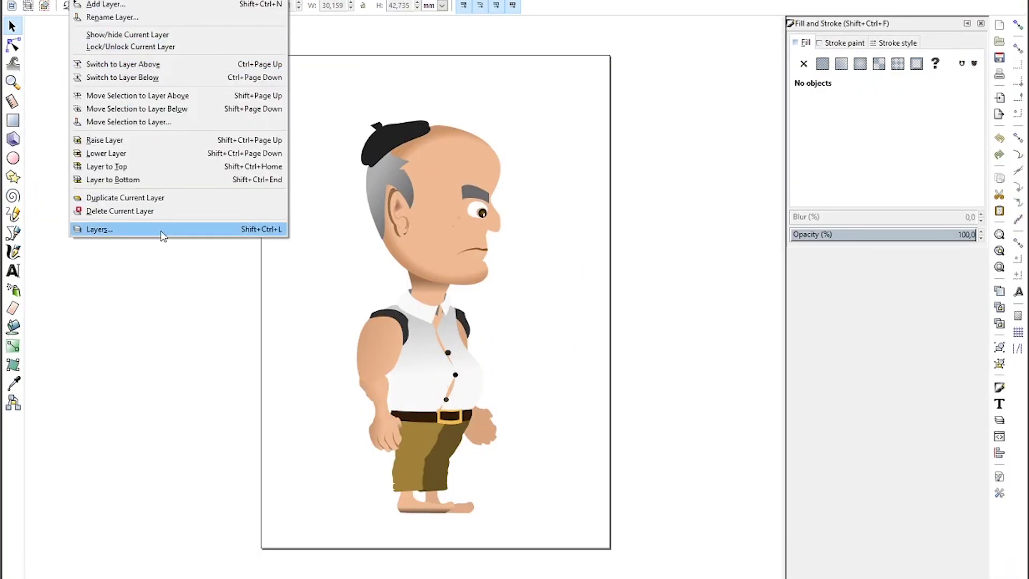
click(156, 232)
drag(801, 349, 814, 336)
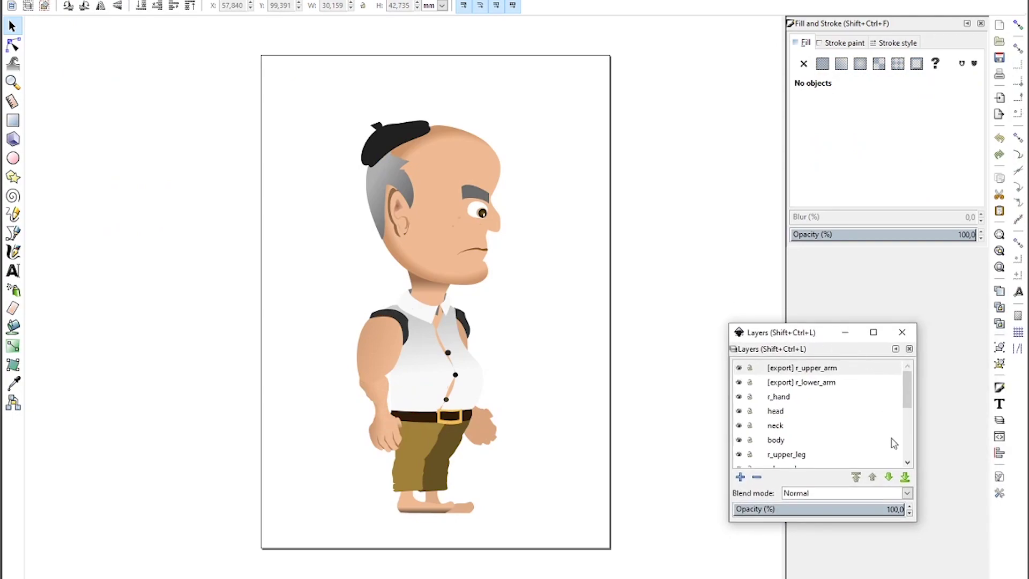
scroll(893, 443, down, 2)
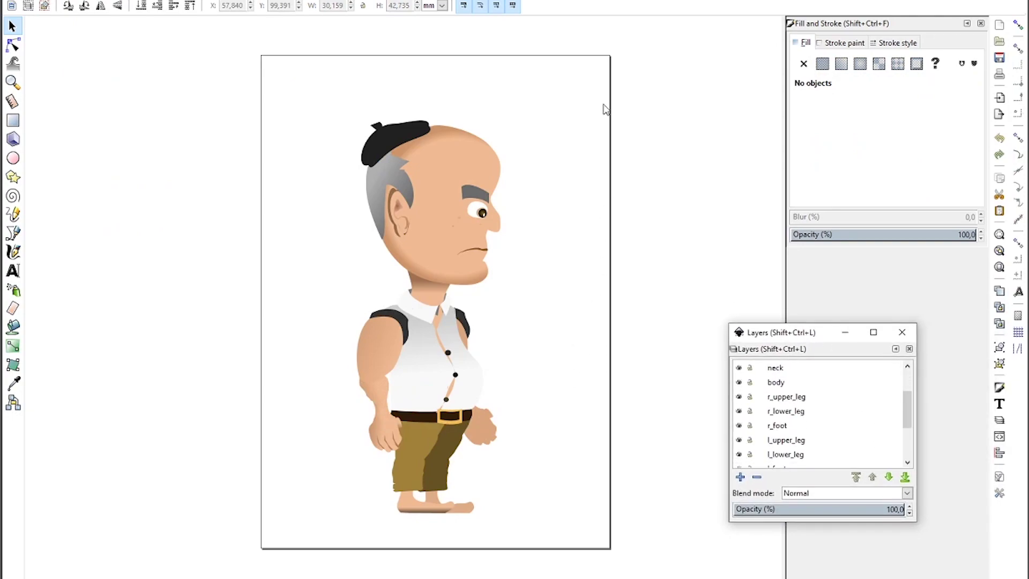
Check how the character is split into layers, selecting its torso and the body and r_lower_leg layers.
click(413, 318)
click(694, 340)
click(816, 382)
click(815, 411)
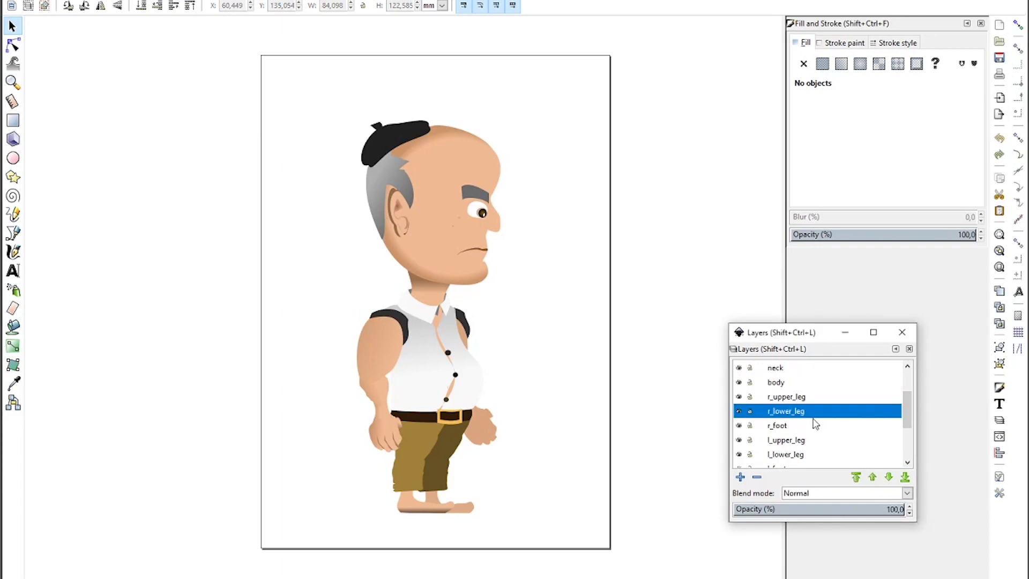
scroll(818, 429, down, 3)
scroll(822, 433, up, 3)
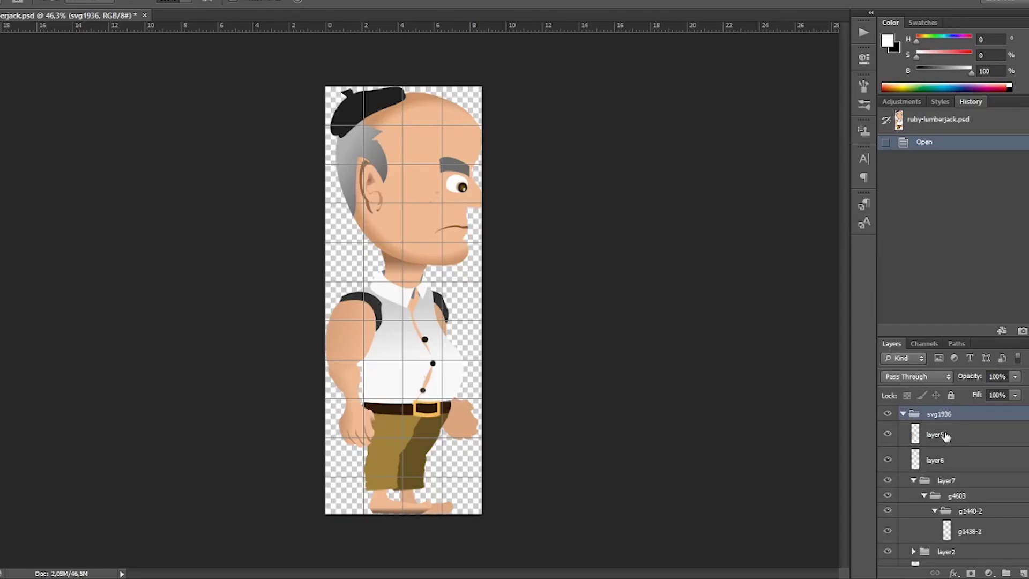
In Photoshop, look through the layer groups of the ruby-lumberjack.psd file.
scroll(954, 457, down, 4)
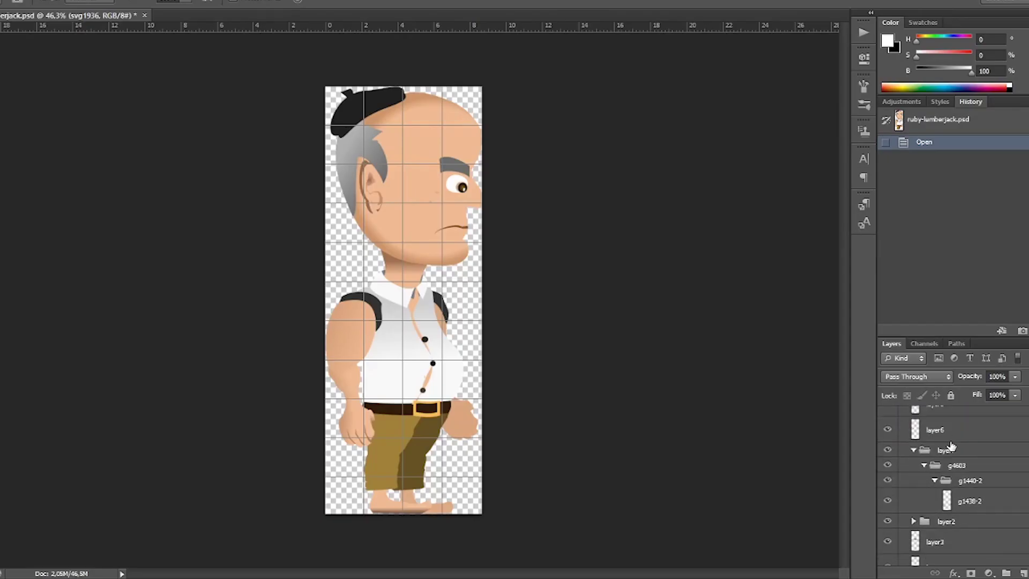
scroll(954, 457, down, 8)
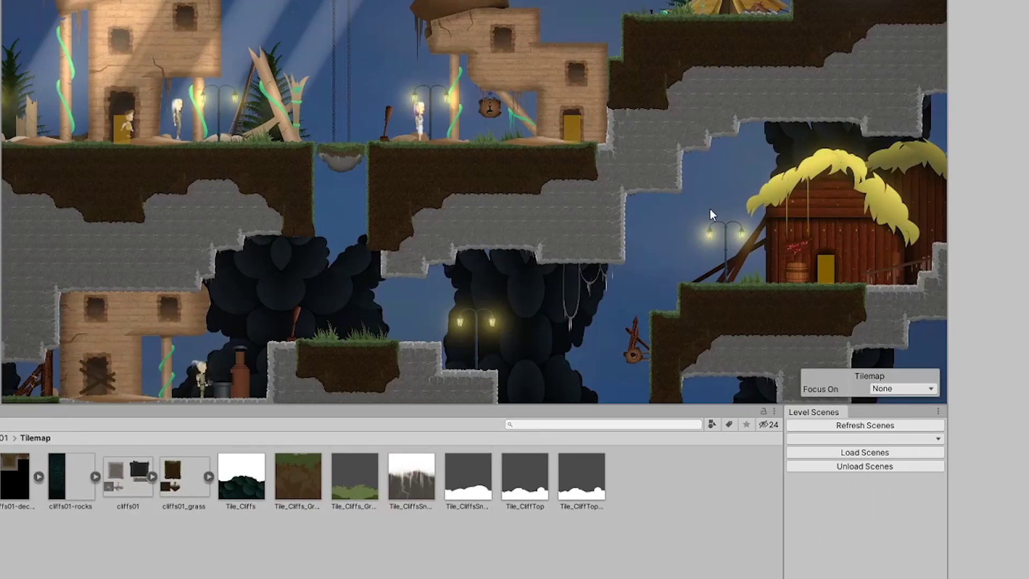
In Unity, shift the rigged ruby-lumberjack character a short distance left above the yellow-roofed houses.
scroll(710, 214, right, 15)
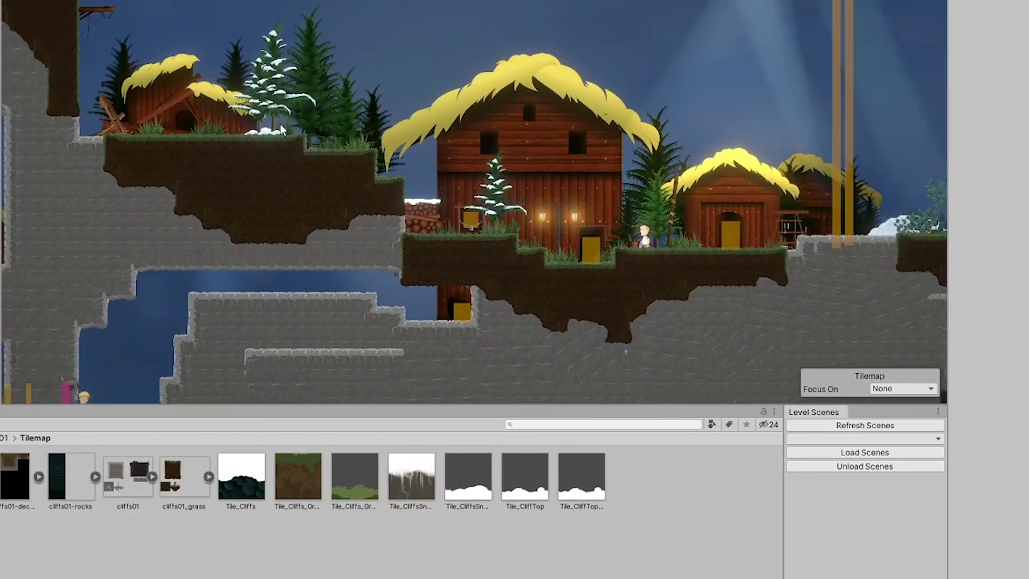
scroll(485, 169, up, 3)
scroll(316, 213, up, 4)
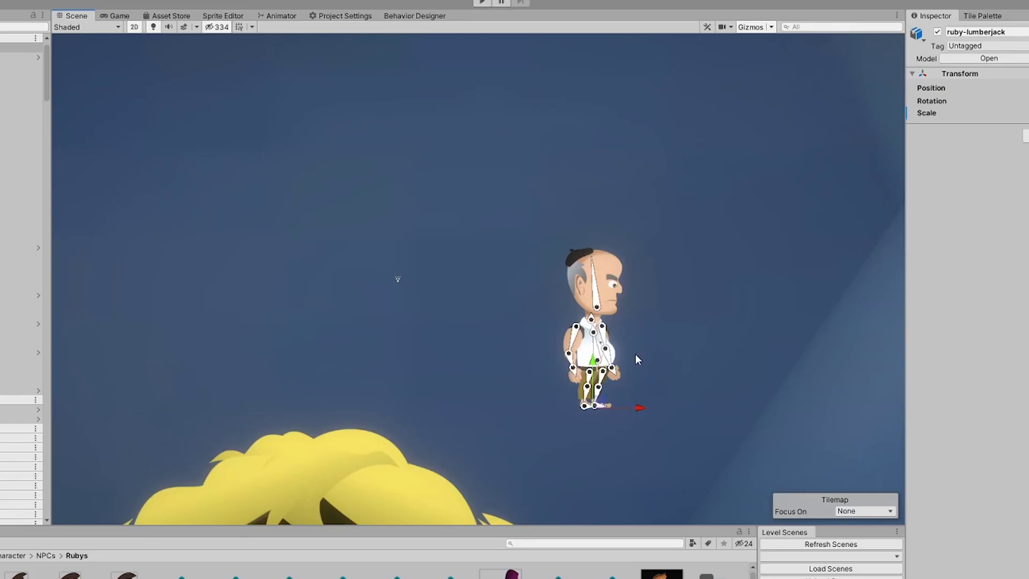
scroll(581, 378, up, 3)
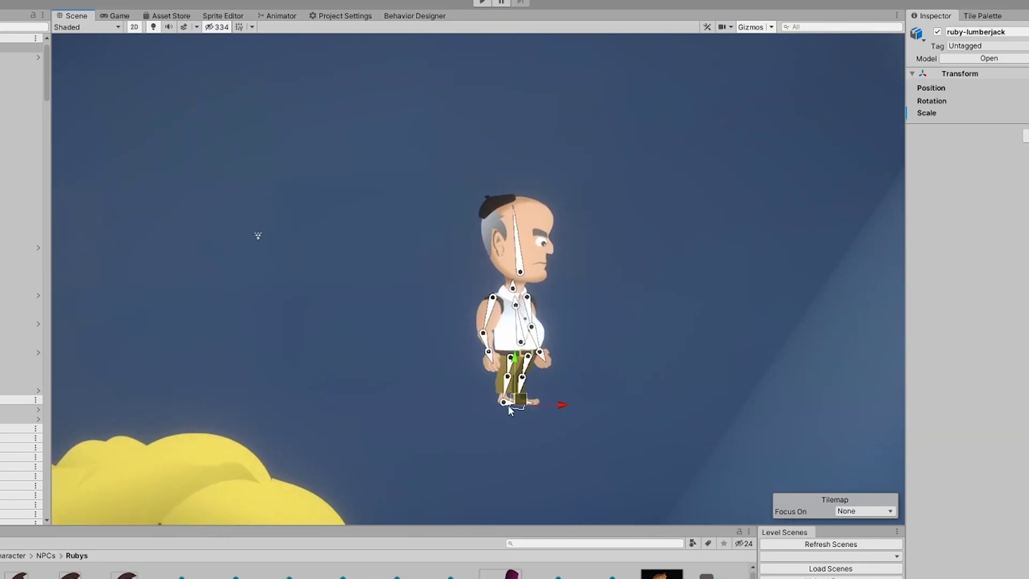
drag(521, 403, 438, 397)
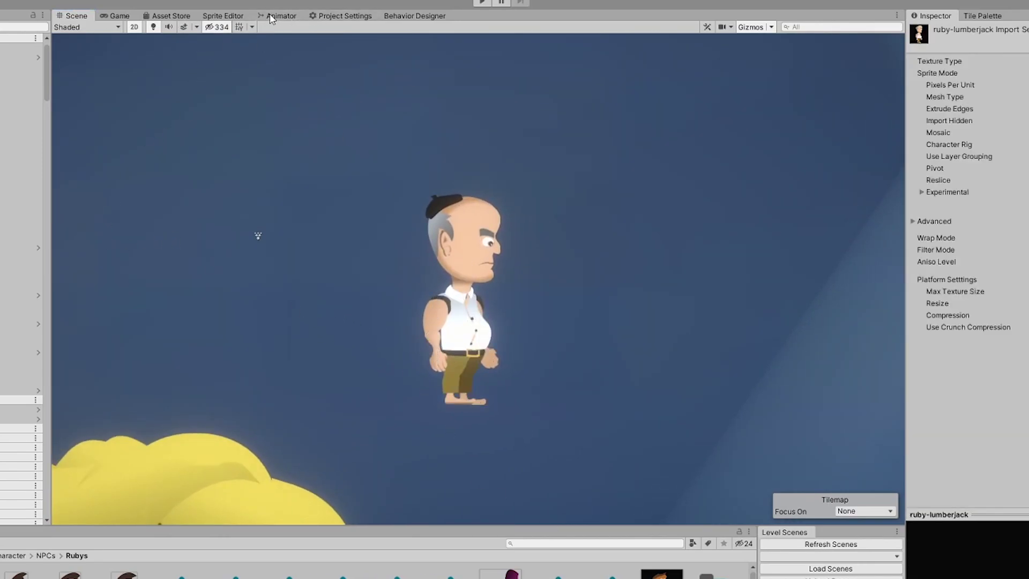
Open ruby-lumberjack in the Sprite Editor's Skinning Editor and select the far upper-arm bone with Edit Bone.
click(236, 17)
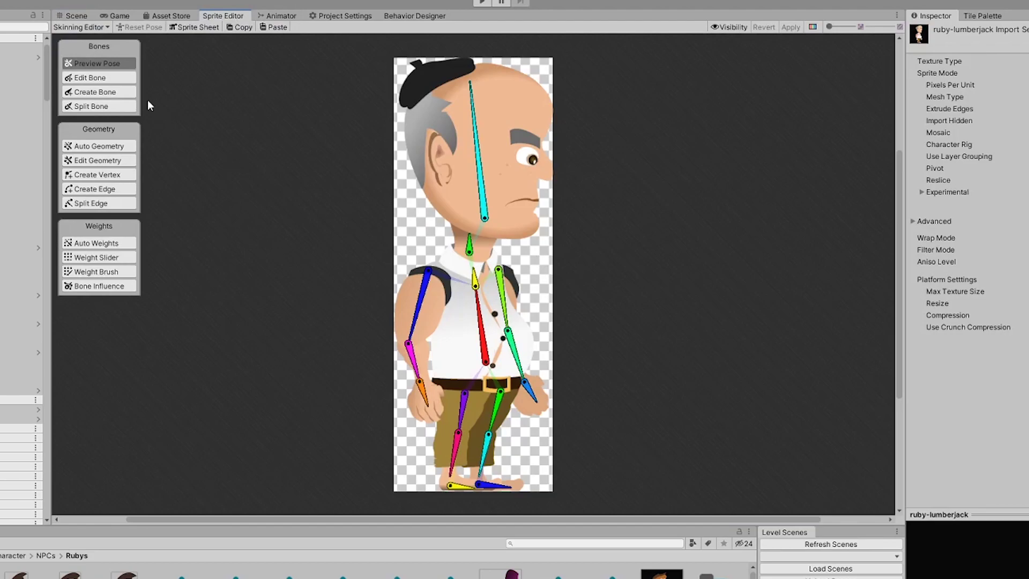
click(110, 82)
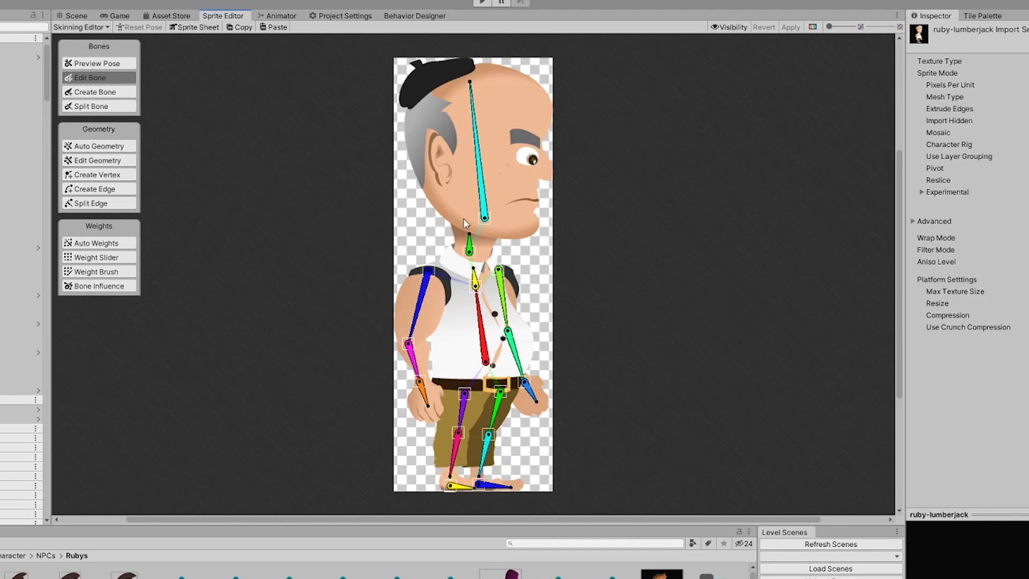
click(511, 311)
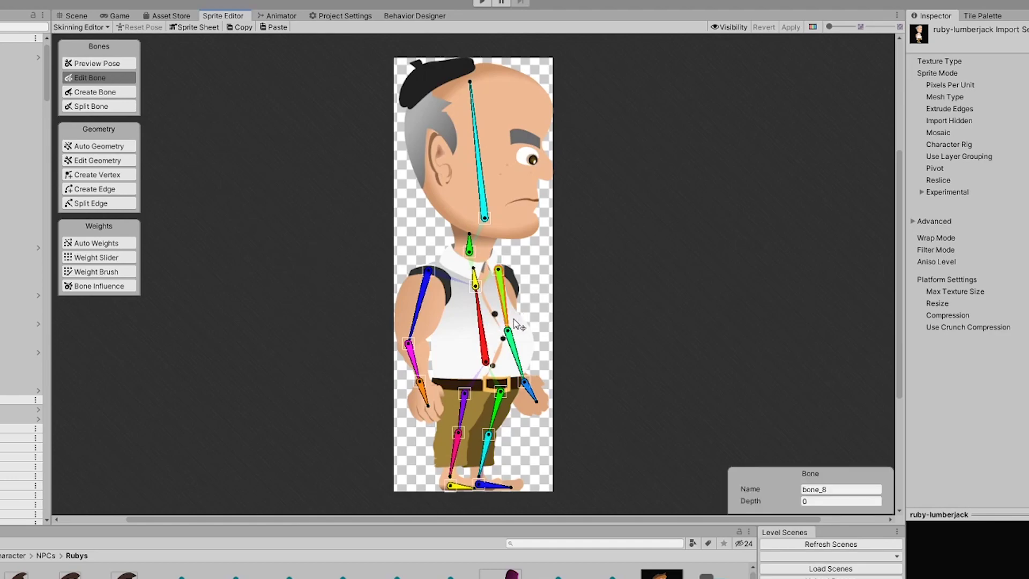
Try rotating the near upper-arm bone in Preview Pose and undo the pose changes.
click(90, 64)
drag(420, 314, 465, 325)
key(ctrl+z)
key(ctrl+z)
key(ctrl+z)
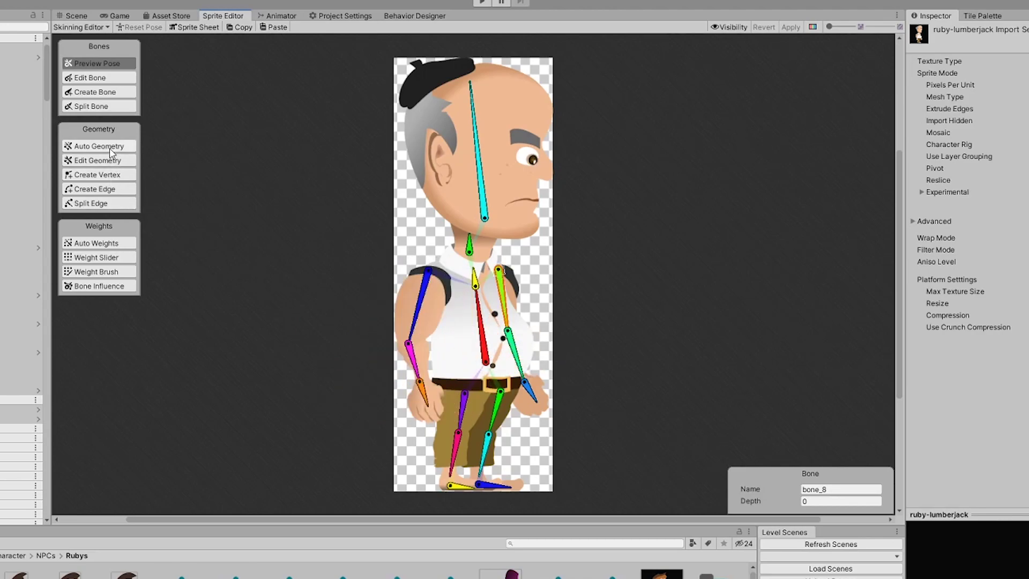
Inspect the bone influences of the lumberjack's torso, arm and head sprites, and return to Preview Pose.
click(104, 286)
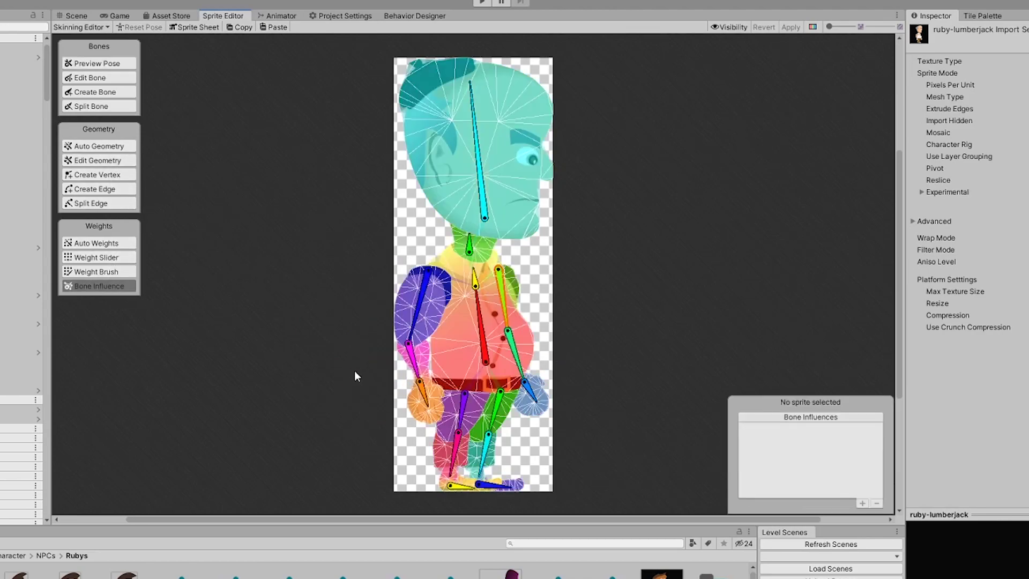
click(477, 326)
click(417, 301)
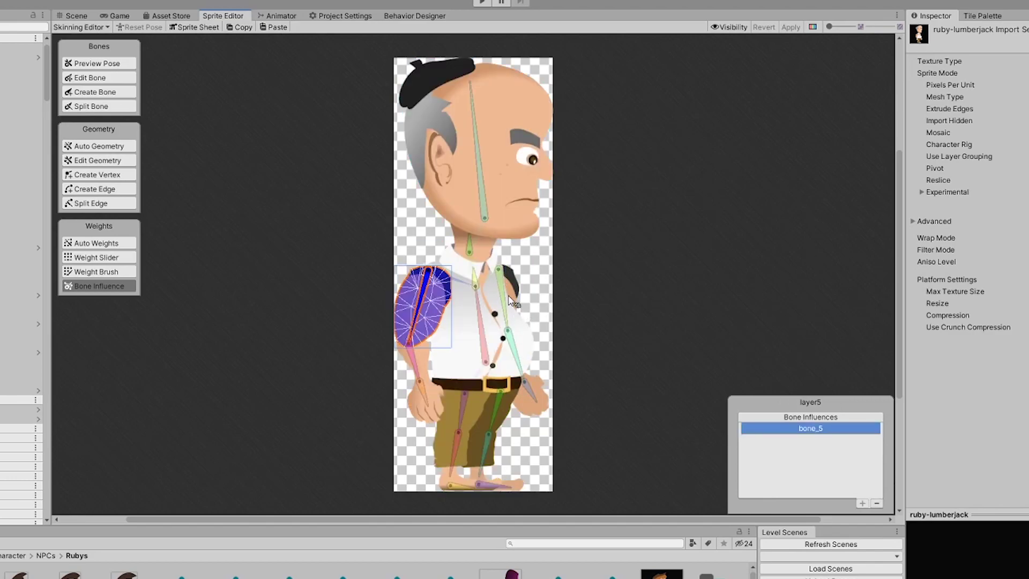
click(509, 301)
click(485, 321)
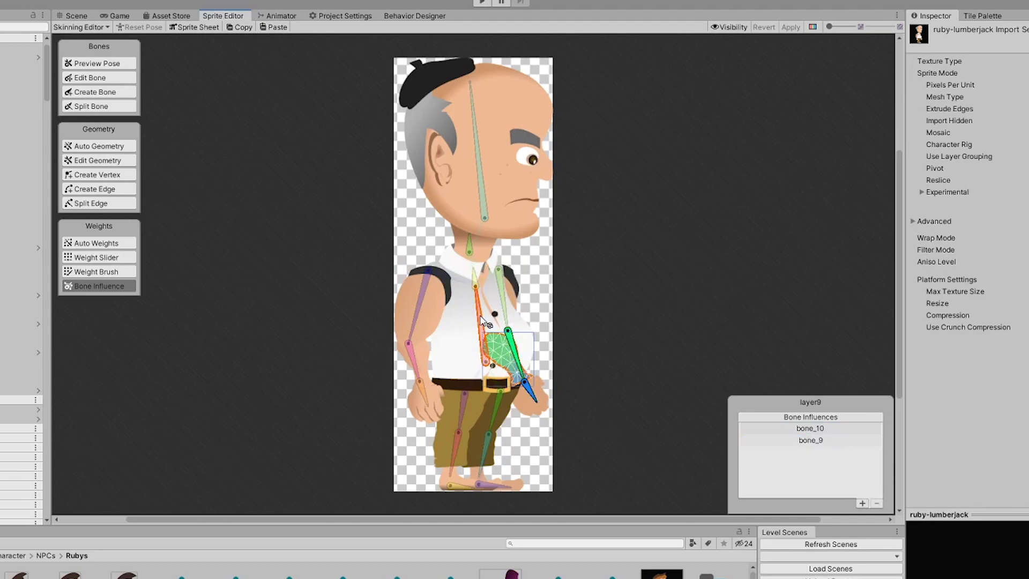
click(493, 276)
click(482, 173)
click(97, 63)
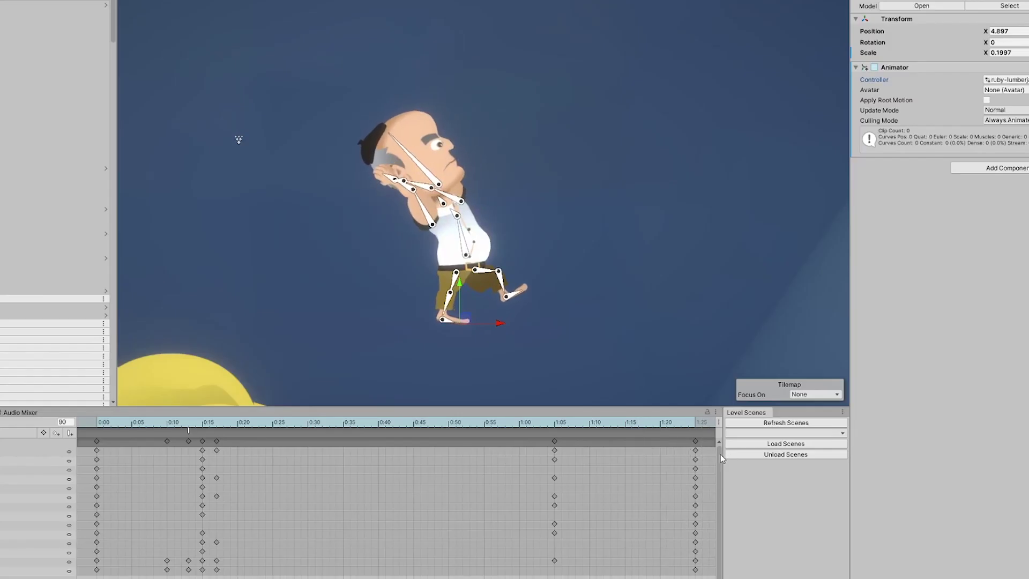
Switch the lumberjack's animation timeline to the clip keyed at 0:00, 0:40 and 1:20.
click(32, 421)
click(22, 432)
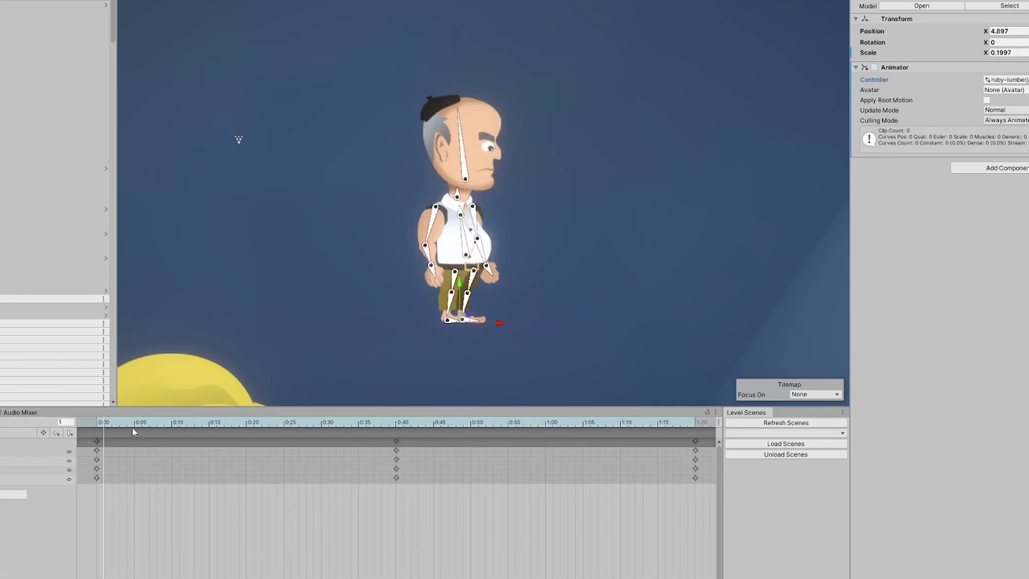